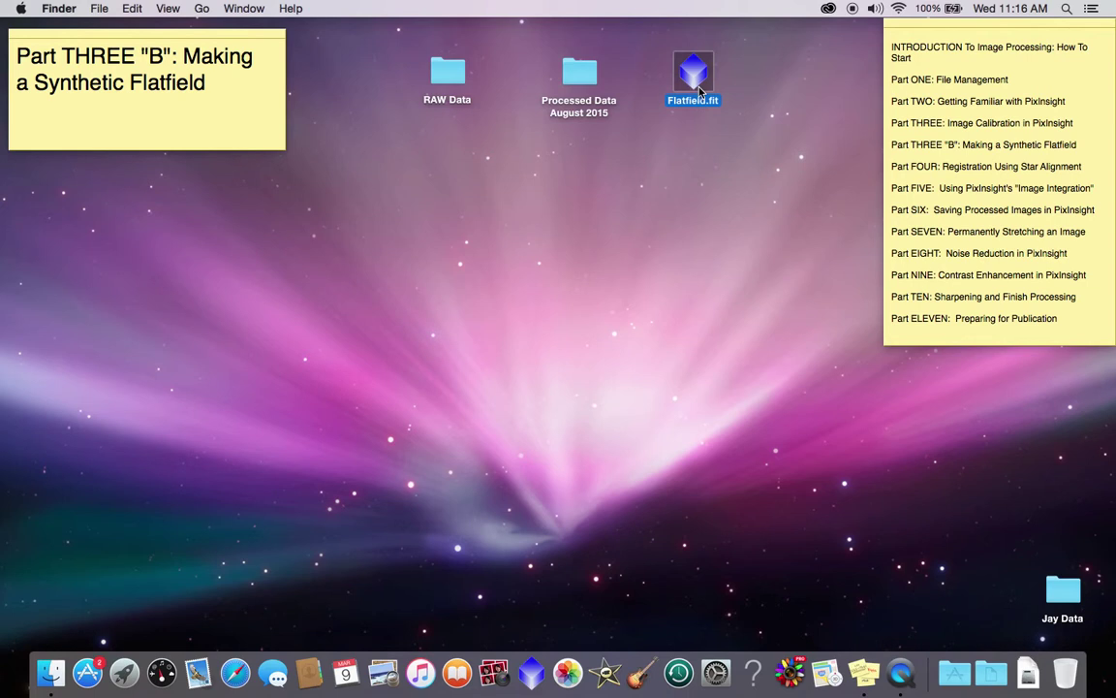
Step: Check the file size of Flatfield.fit on the desktop in its file information, and close the information window
right_click(700, 89)
left_click(628, 156)
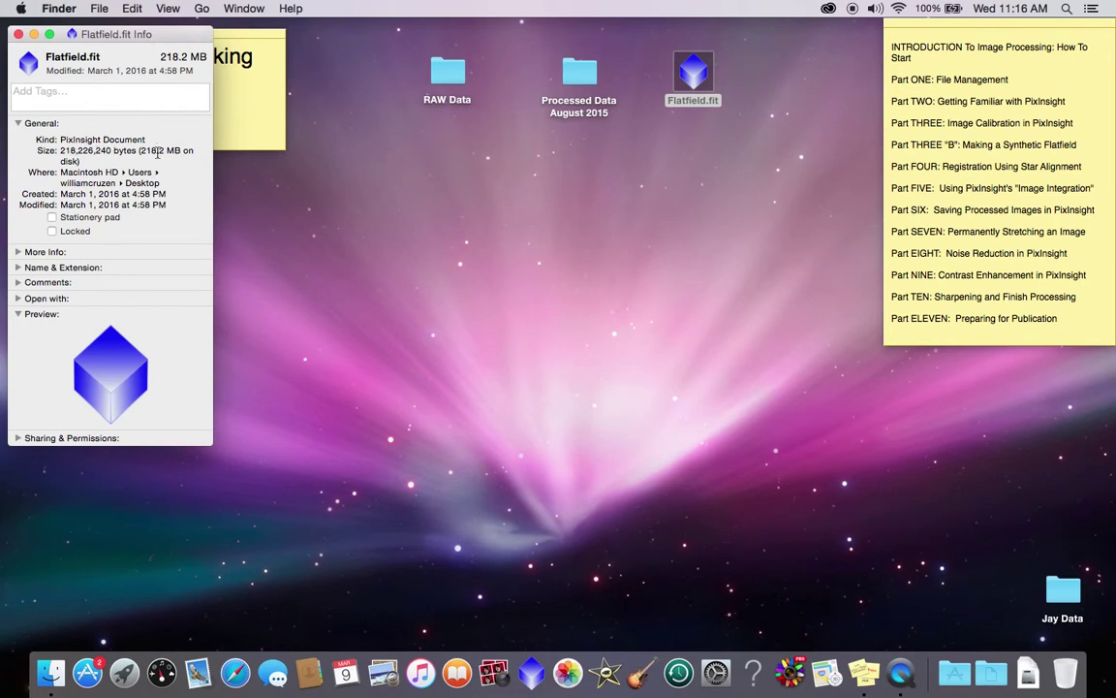
left_click_drag(141, 152, 163, 155)
left_click(19, 34)
left_click(641, 183)
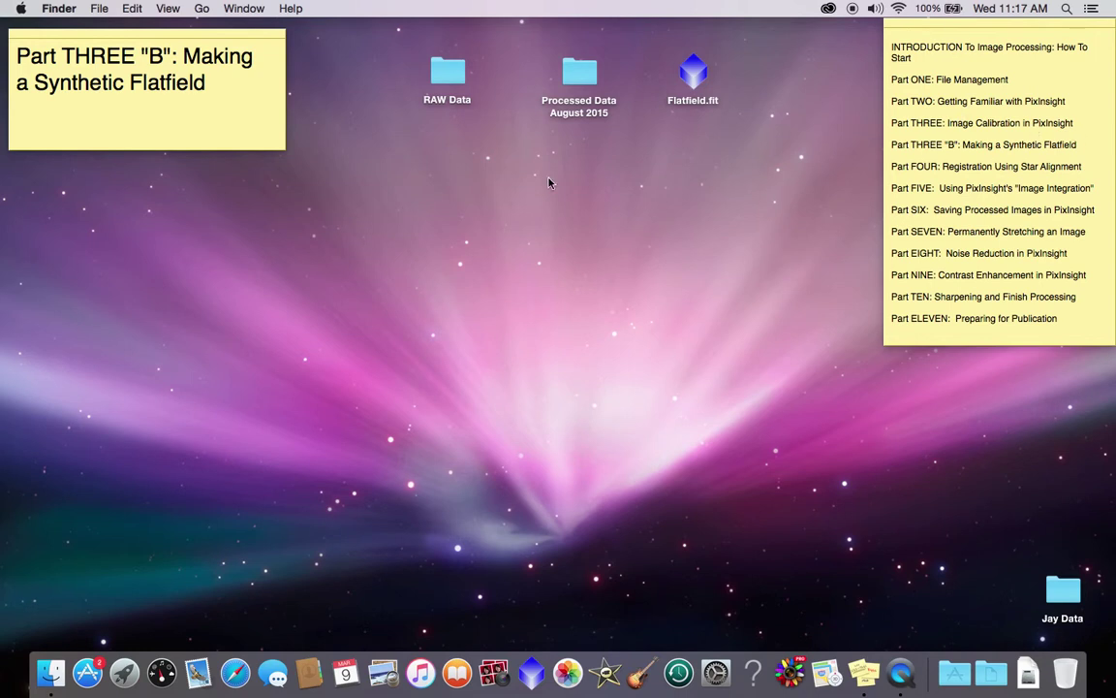
Step: Open Flatfield.fit from the desktop in PixInsight and auto-stretch its display with ScreenTransferFunction
left_click(693, 100)
double_click(694, 78)
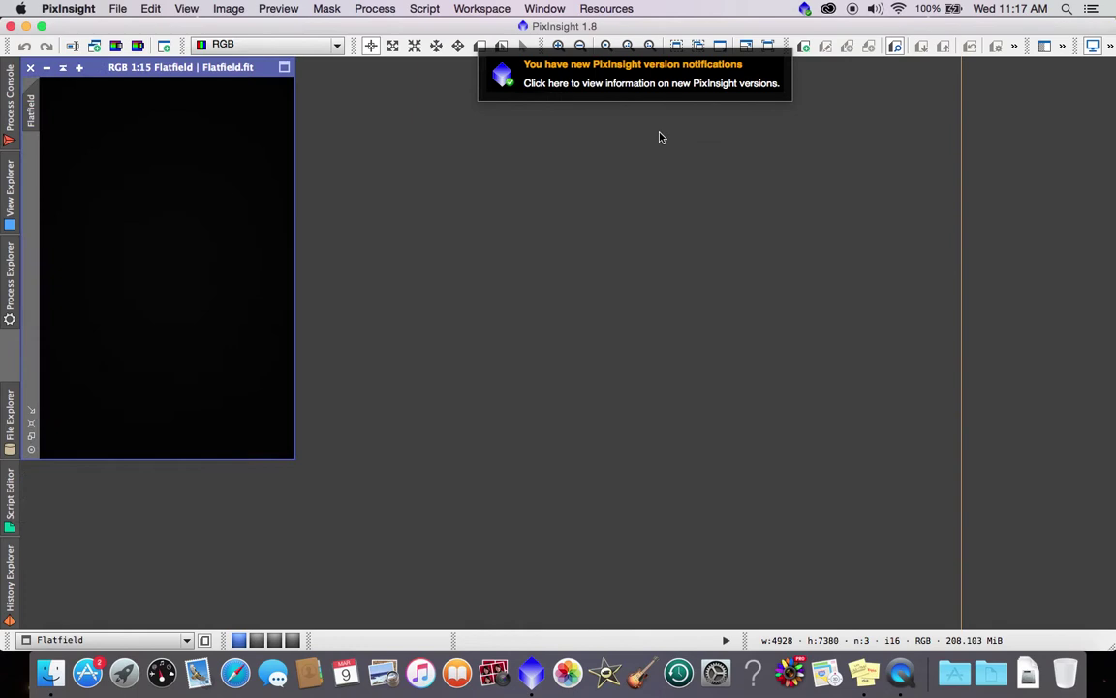
left_click(424, 8)
mouse_move(407, 39)
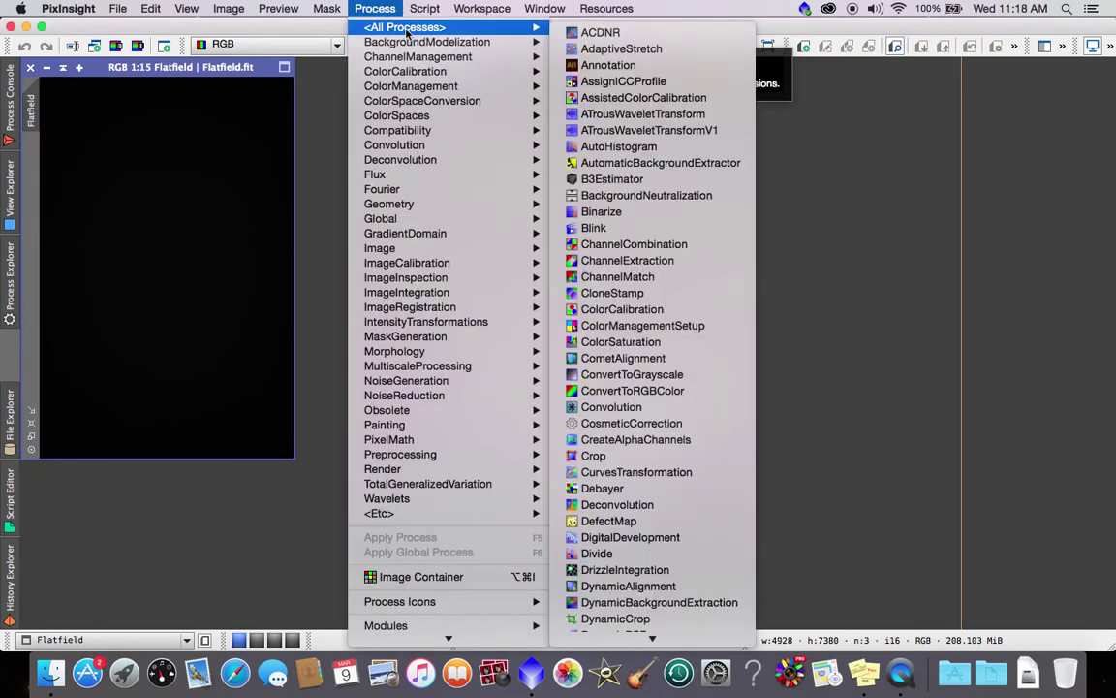
mouse_move(693, 643)
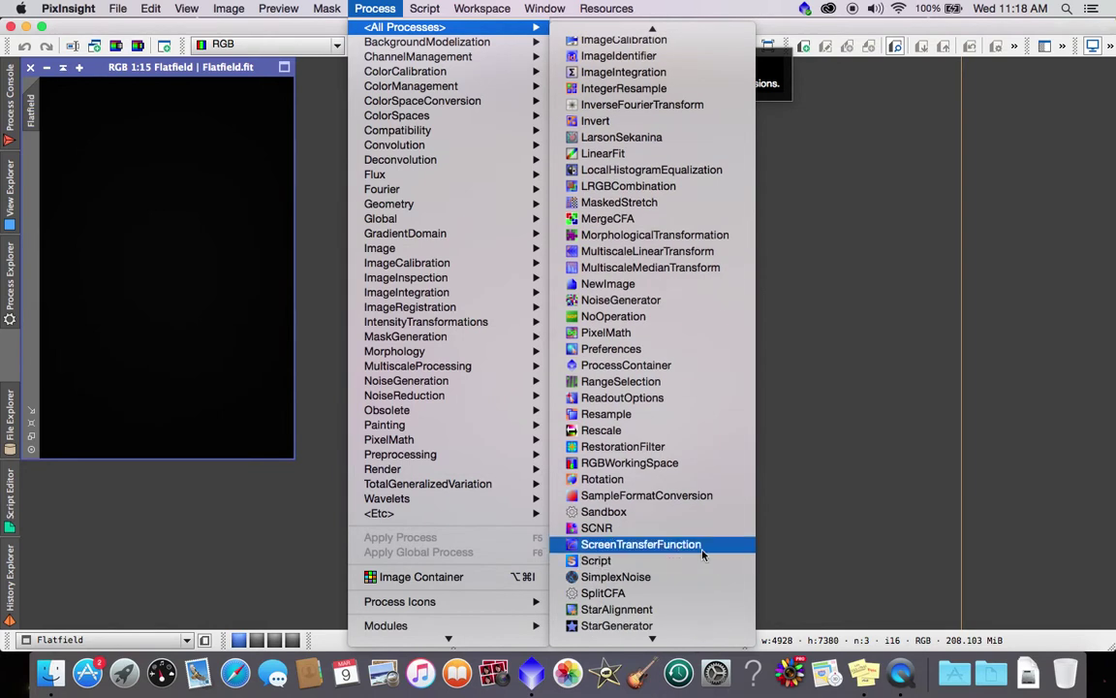
left_click(632, 492)
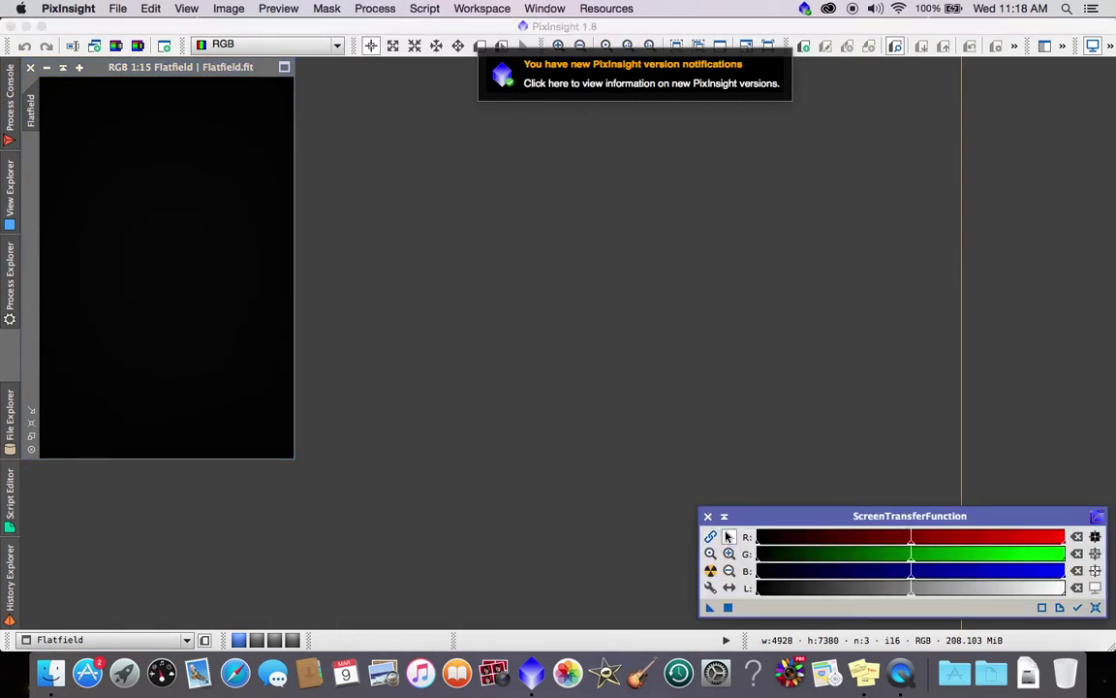
left_click(711, 571)
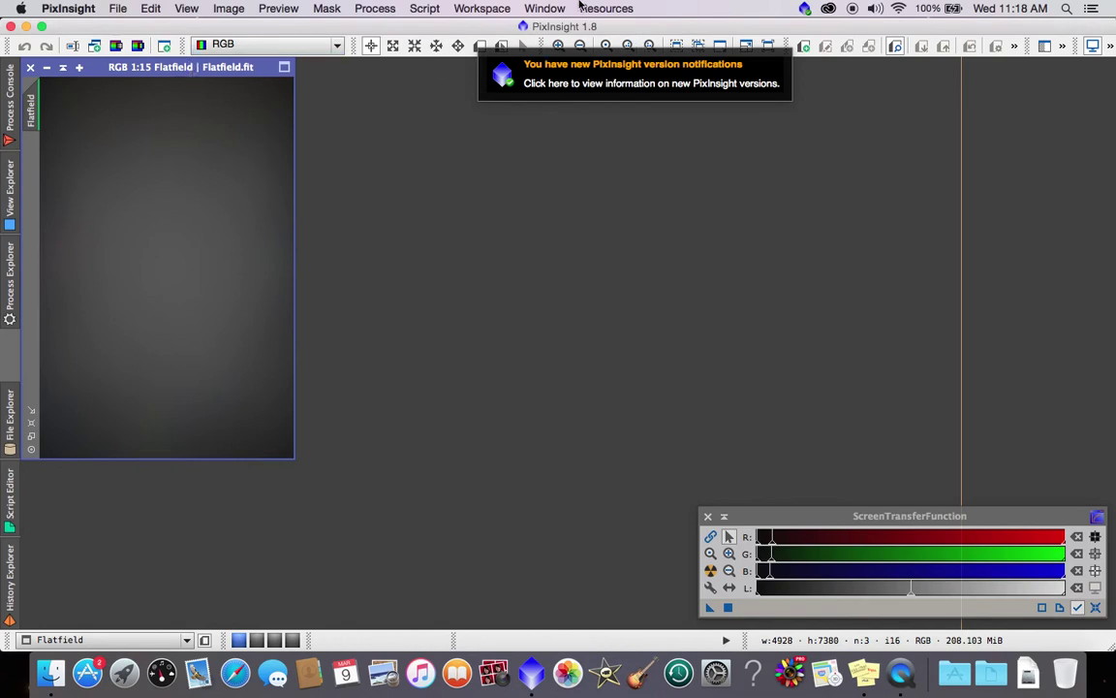
Step: Move the Flatfield image aside and open the first LIGHT NEF frame from RAW Data > 2015-08-11 > Lagoon Nebula on the desktop
left_click_drag(172, 68, 574, 68)
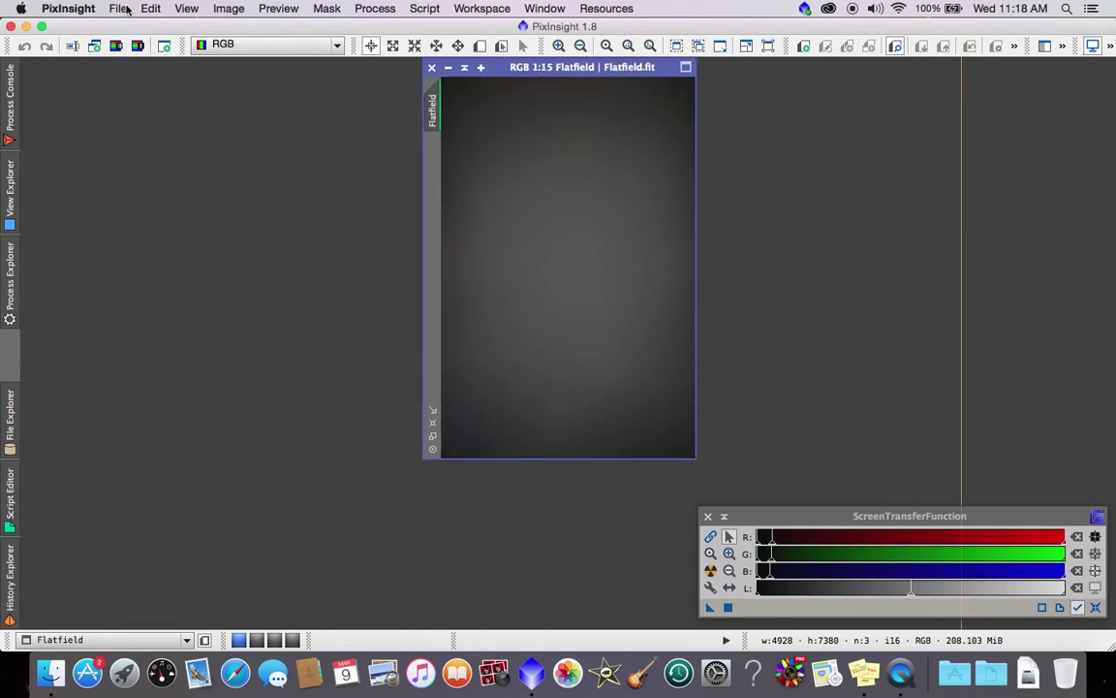
left_click(132, 10)
left_click(144, 29)
key("super+o")
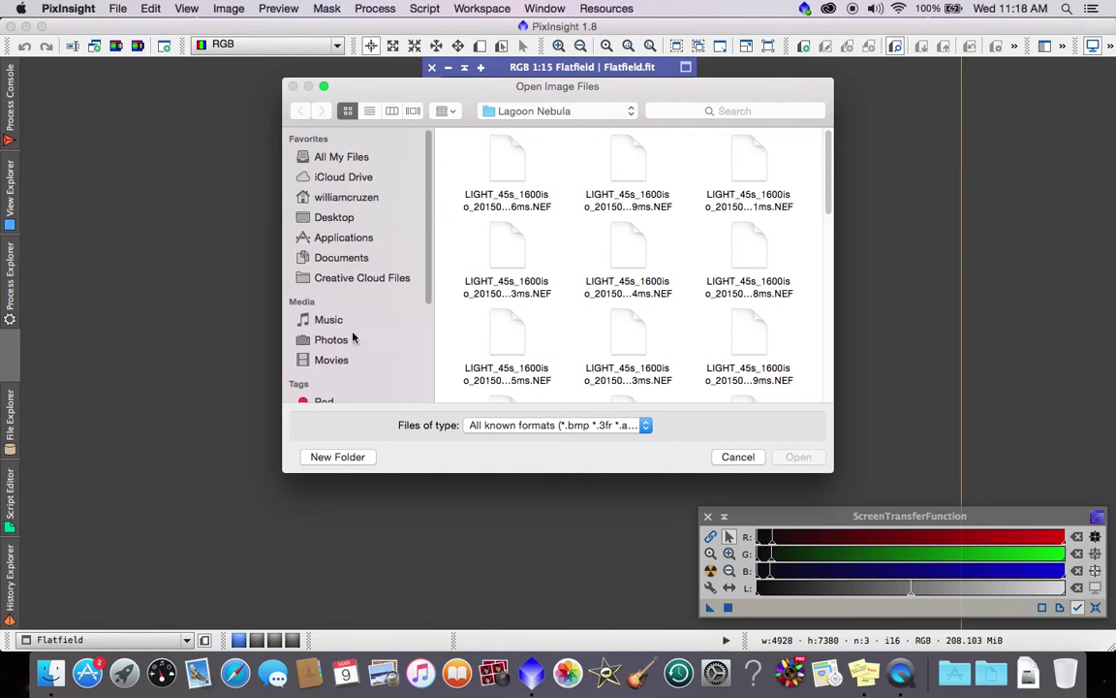
left_click(329, 214)
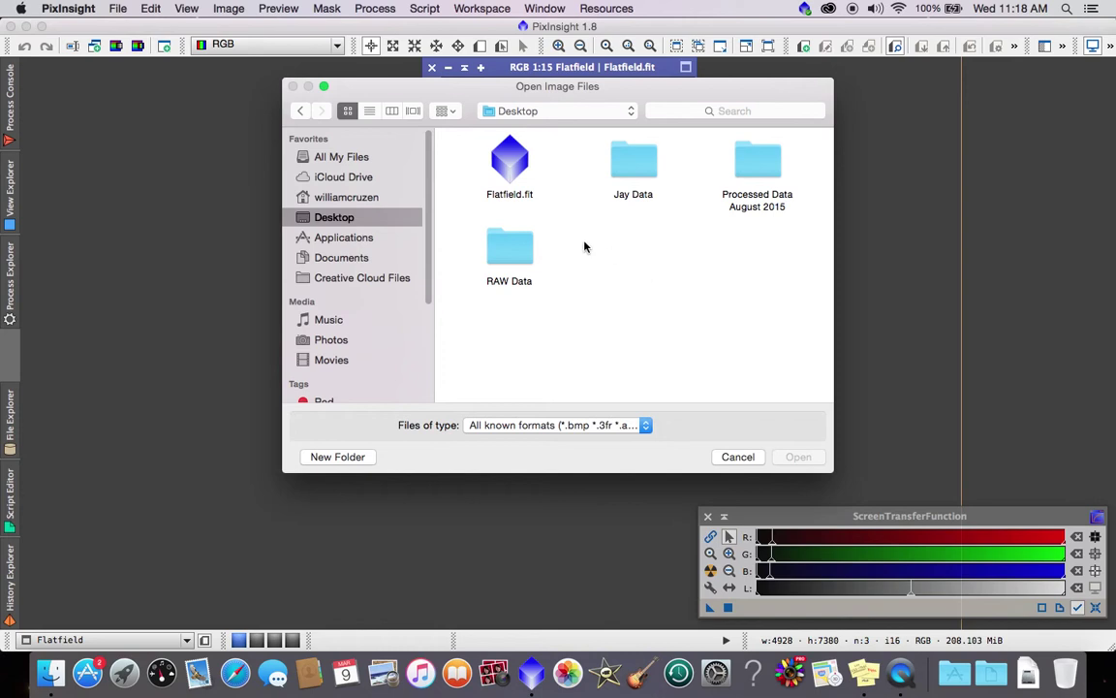
double_click(530, 251)
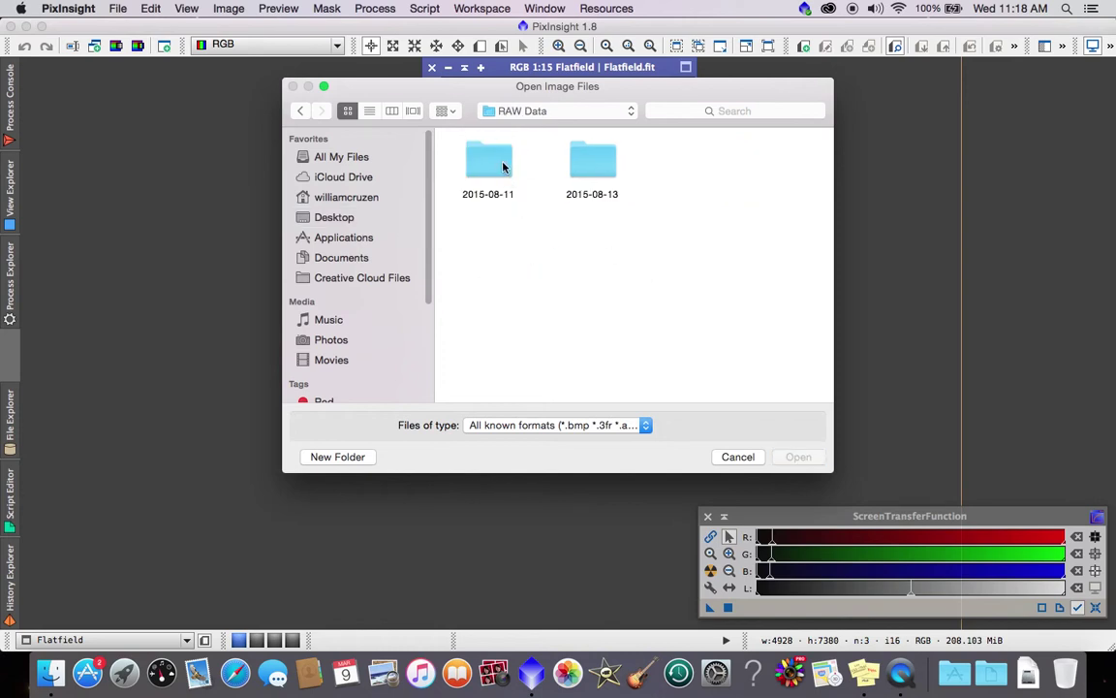
double_click(504, 160)
left_click(590, 167)
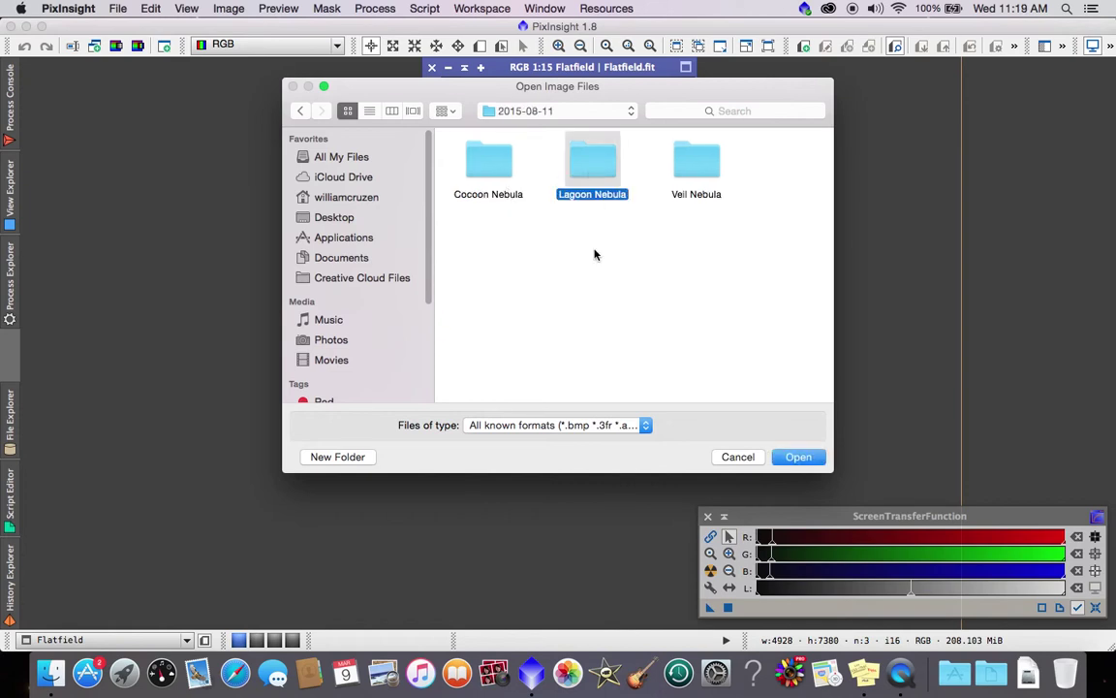
key("Return")
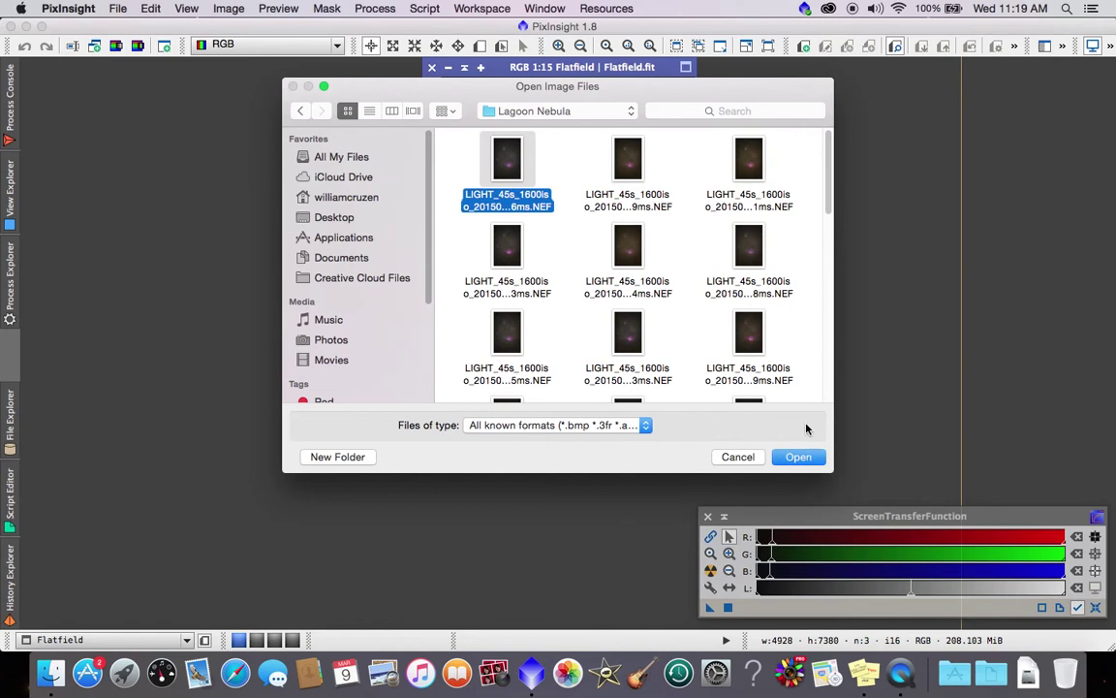
left_click(800, 457)
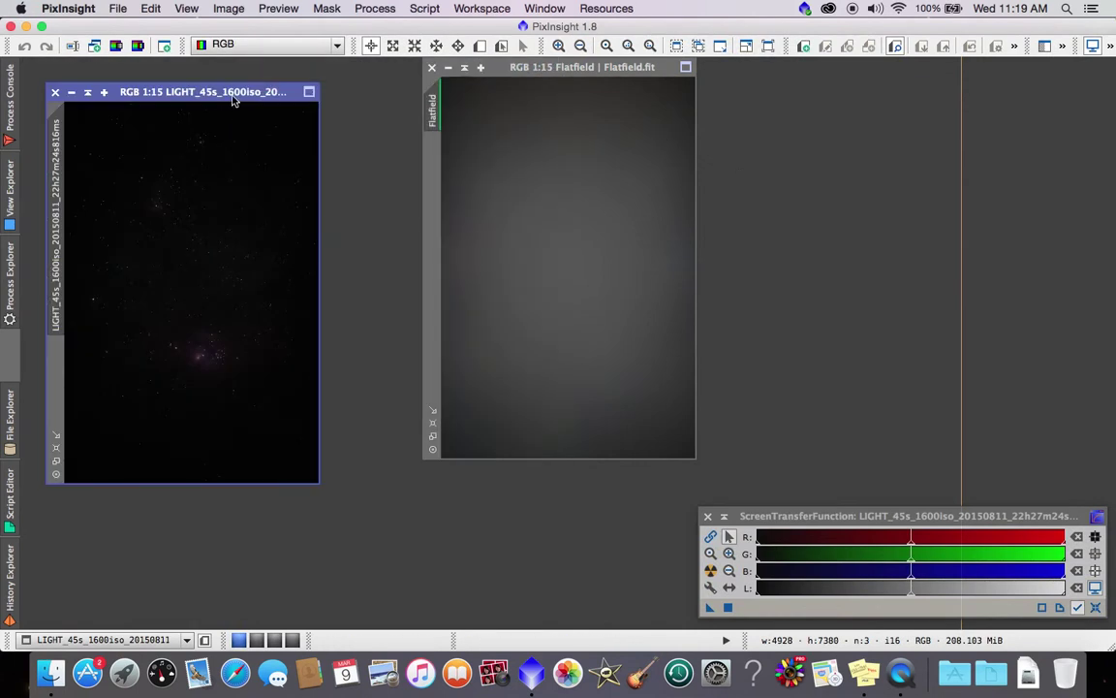
Step: Auto-stretch the Lagoon Nebula light frame's display with ScreenTransferFunction and tile the two image windows
left_click(712, 570)
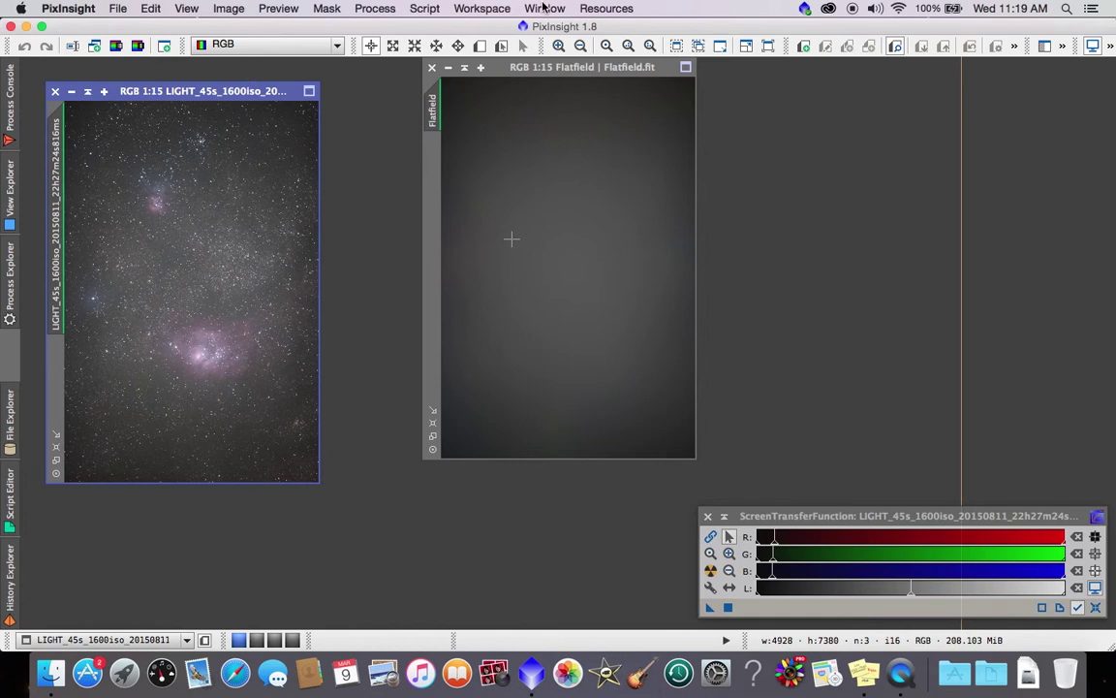
left_click(544, 8)
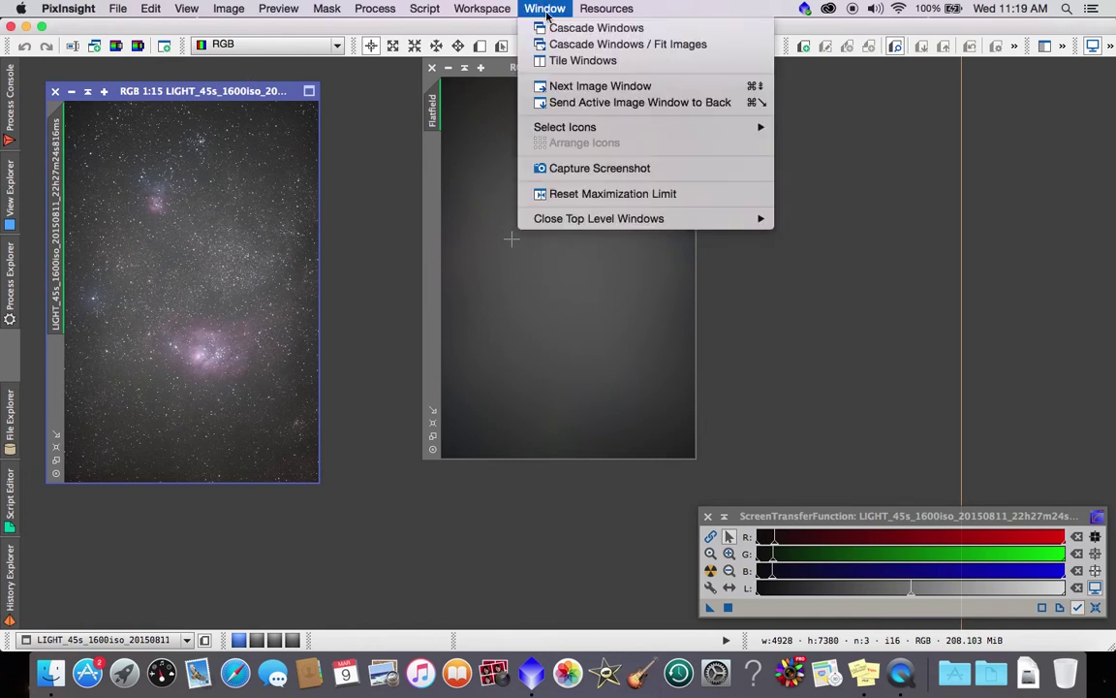
left_click(632, 66)
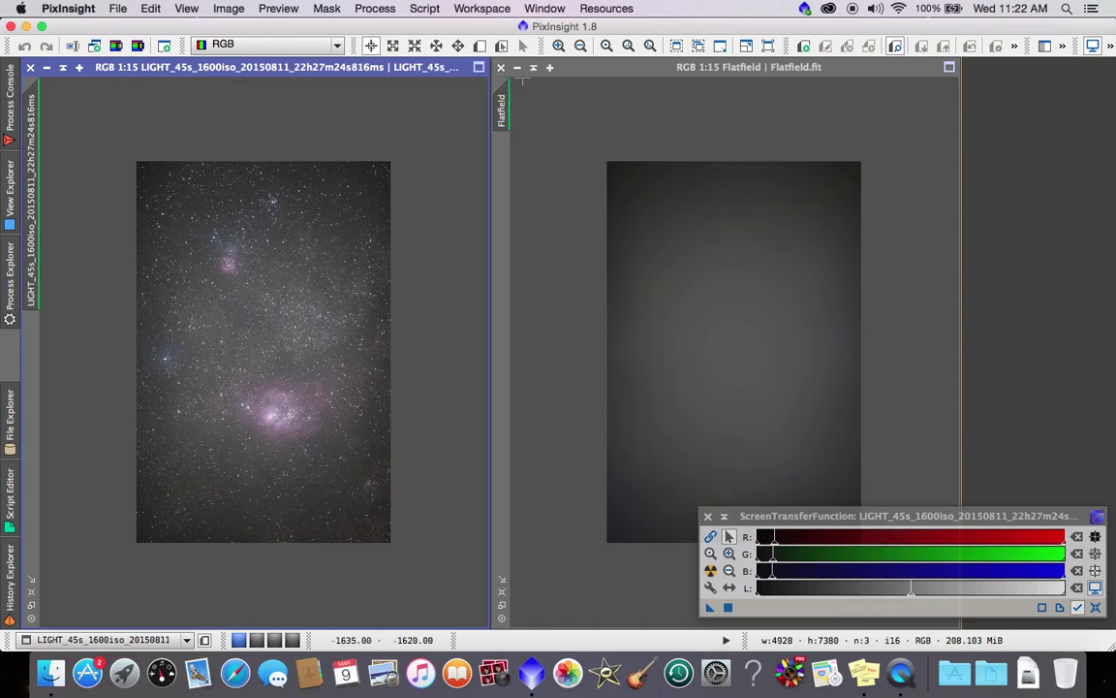
Step: Close the Flatfield image, leaving only the Lagoon Nebula light frame open
left_click(501, 68)
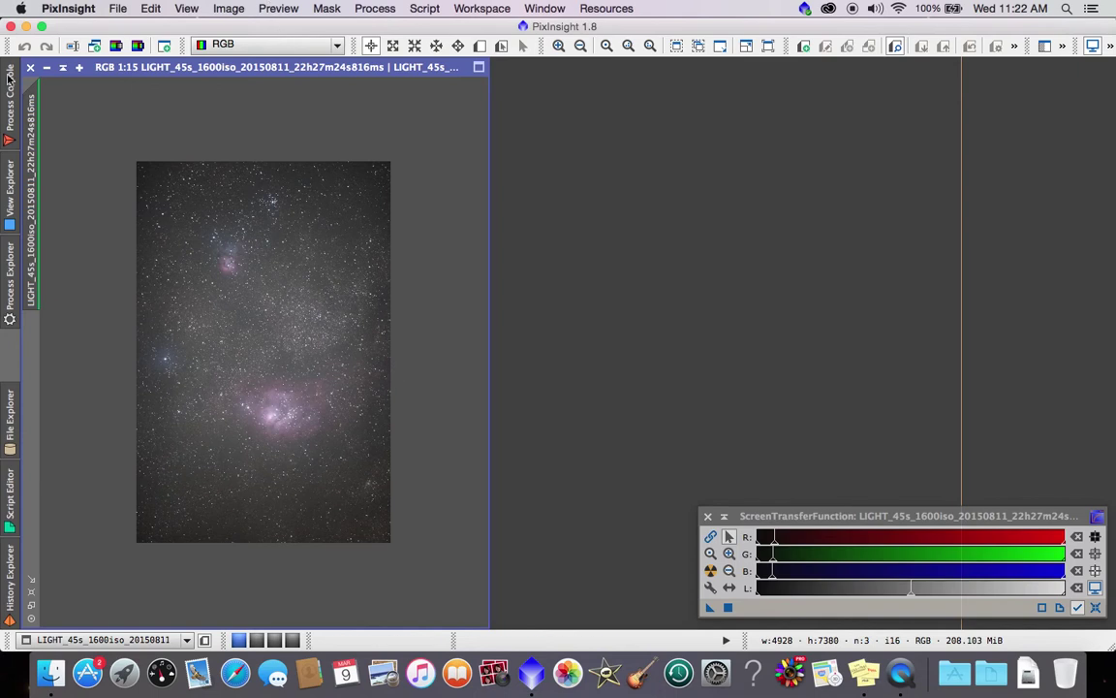
left_click(10, 77)
left_click(682, 174)
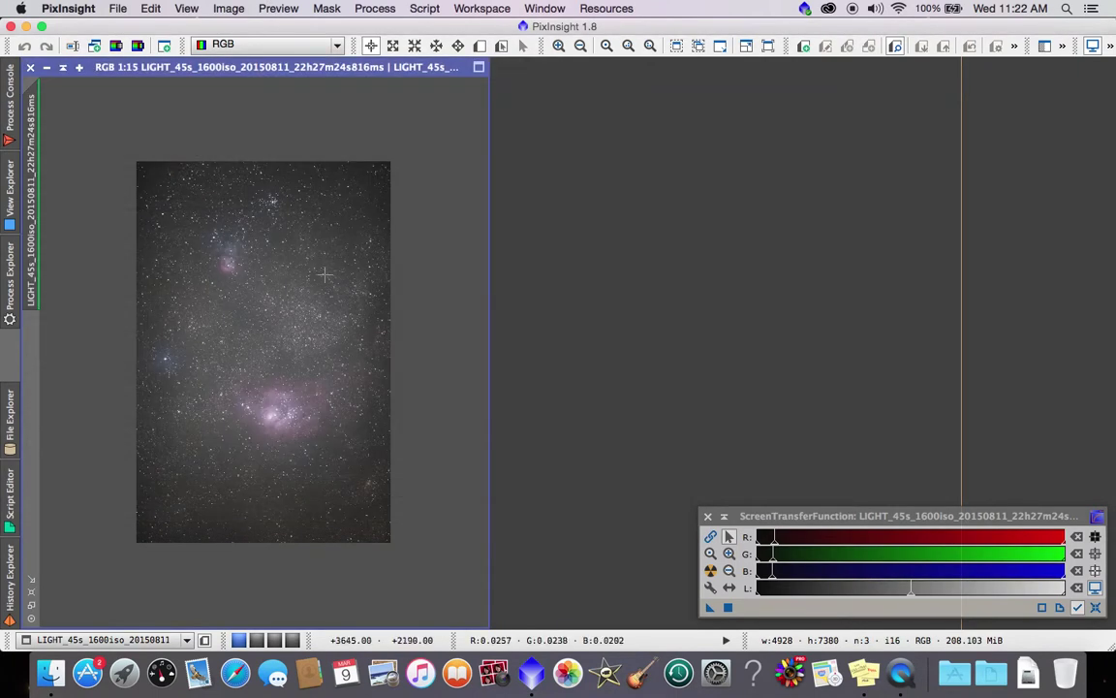
Step: Open the AutomaticBackgroundExtractor process
left_click(370, 8)
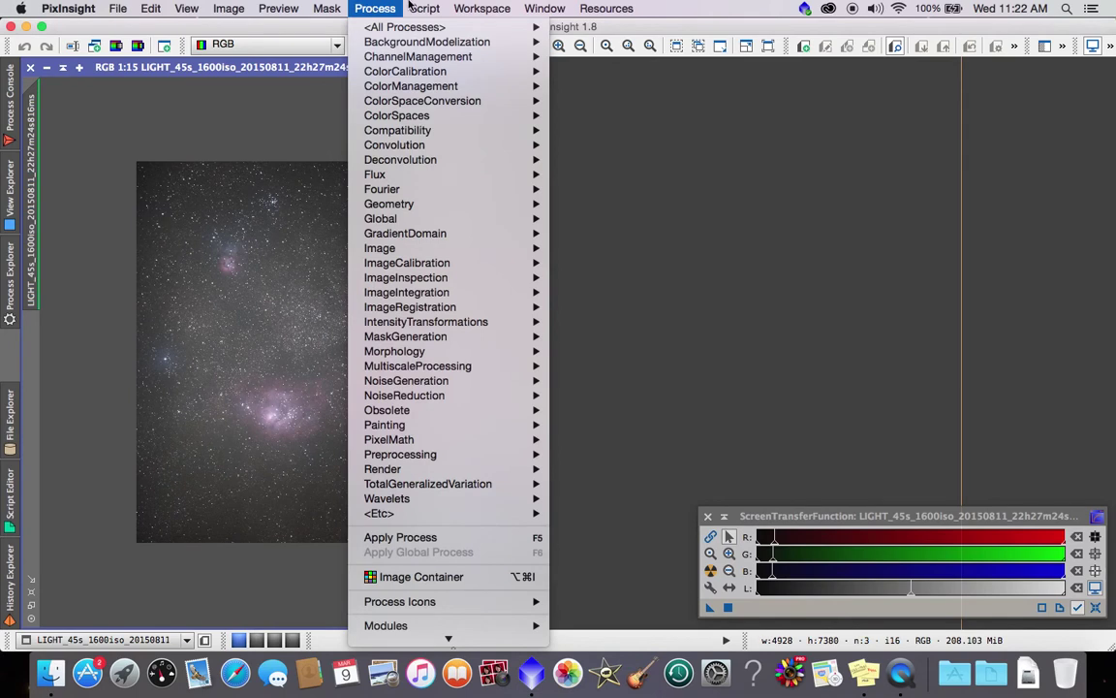
mouse_move(392, 35)
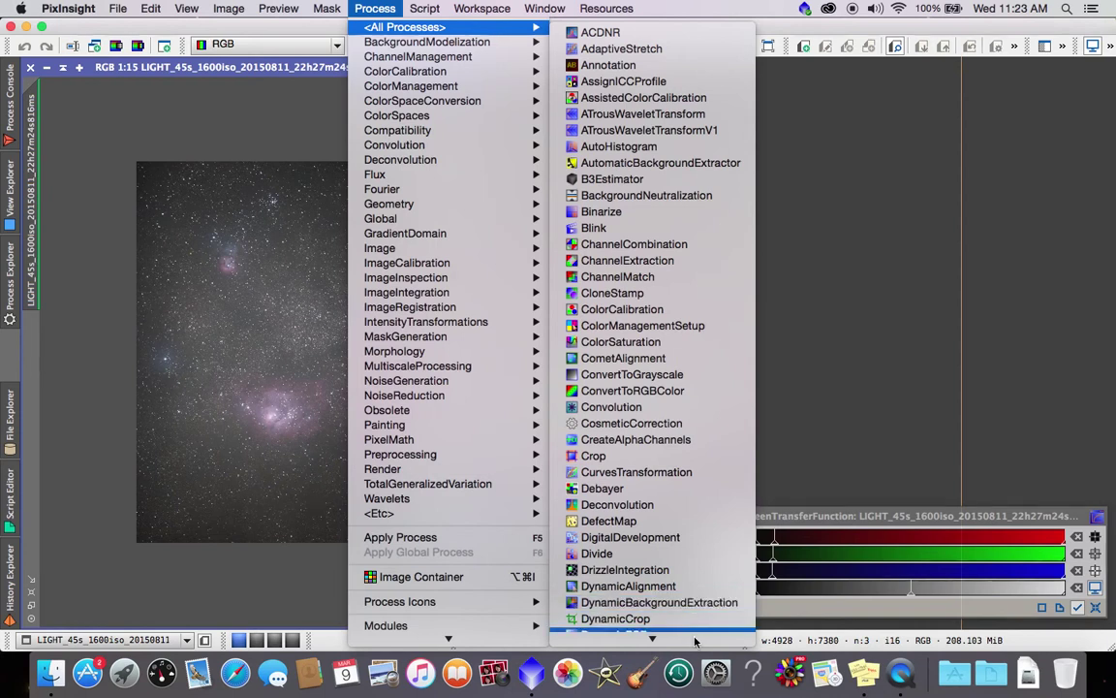
scroll(685, 632, "down", 2)
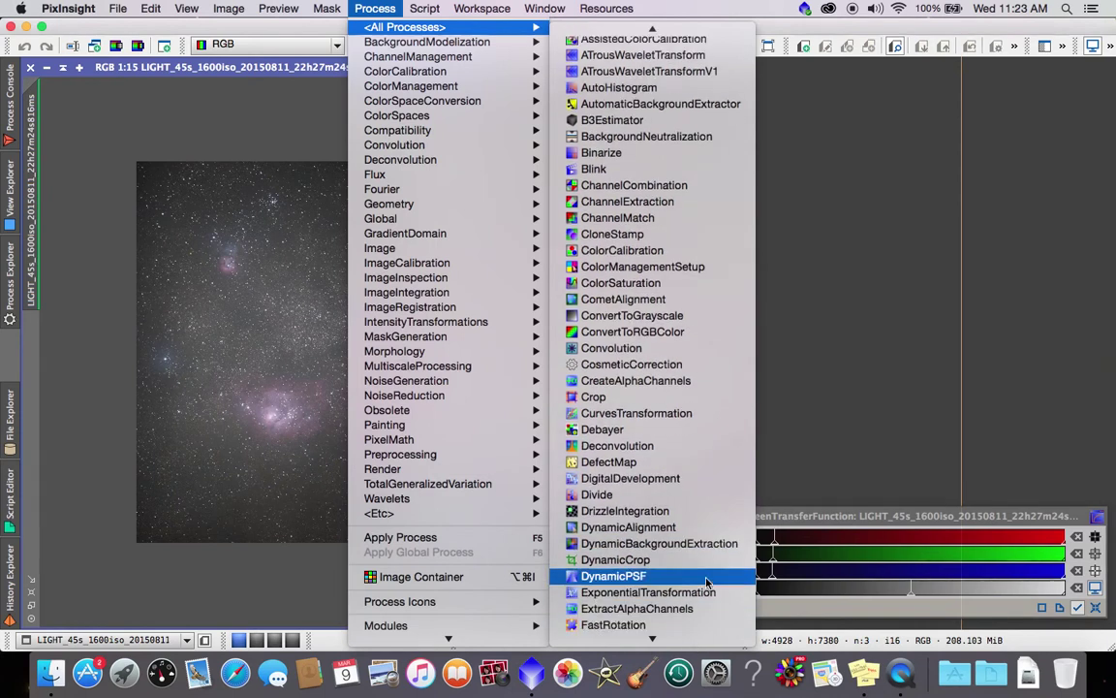
left_click(682, 106)
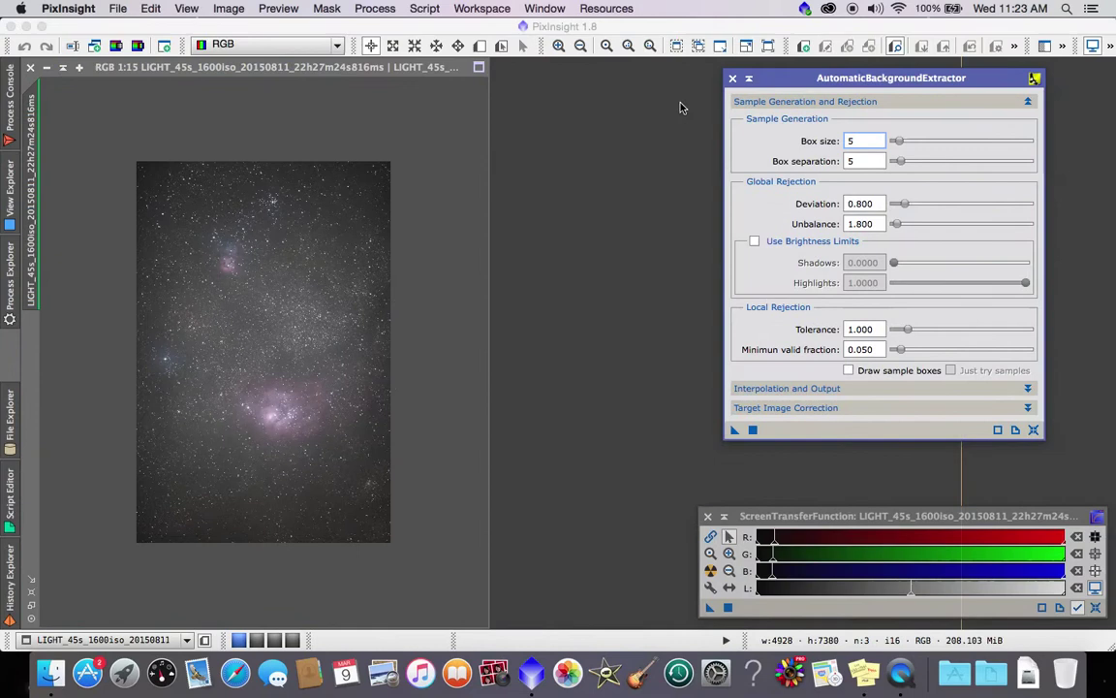
Step: Review the settings sections of AutomaticBackgroundExtractor and collapse them all
left_click(841, 106)
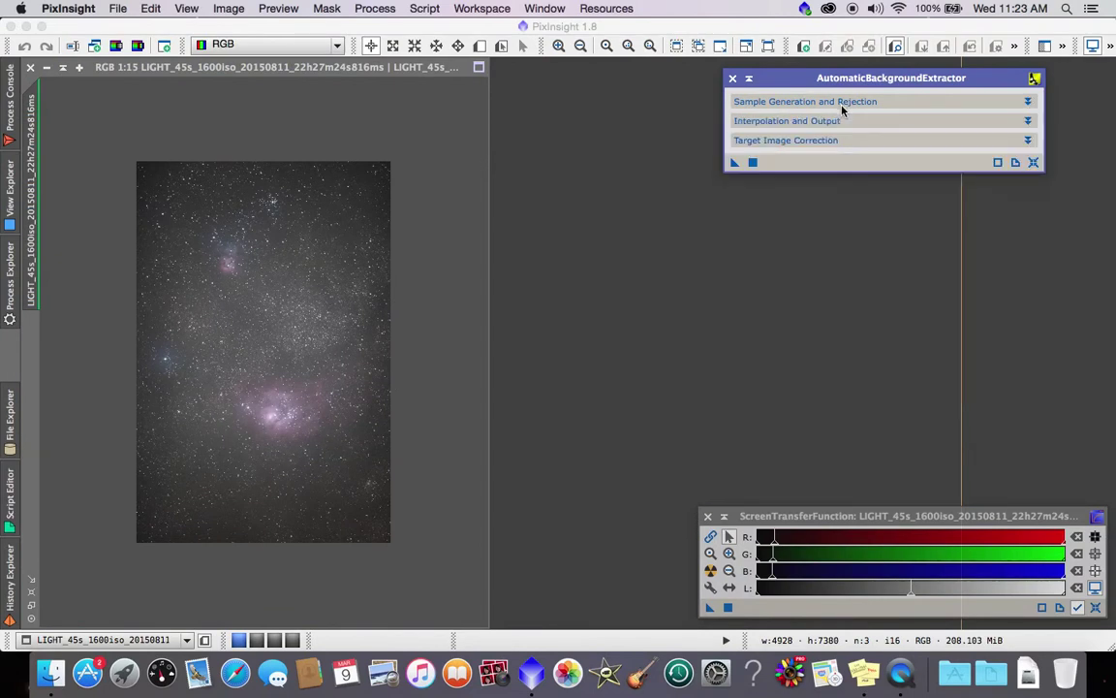
left_click(841, 106)
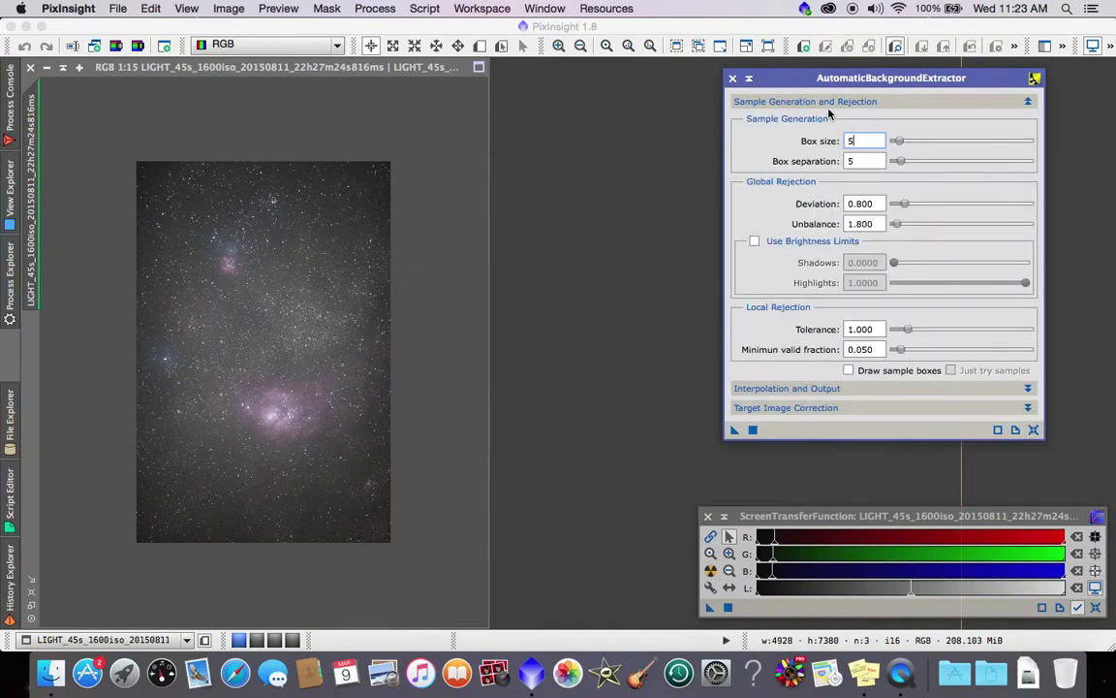
left_click(831, 102)
left_click(834, 122)
left_click(835, 122)
left_click(846, 140)
left_click(845, 140)
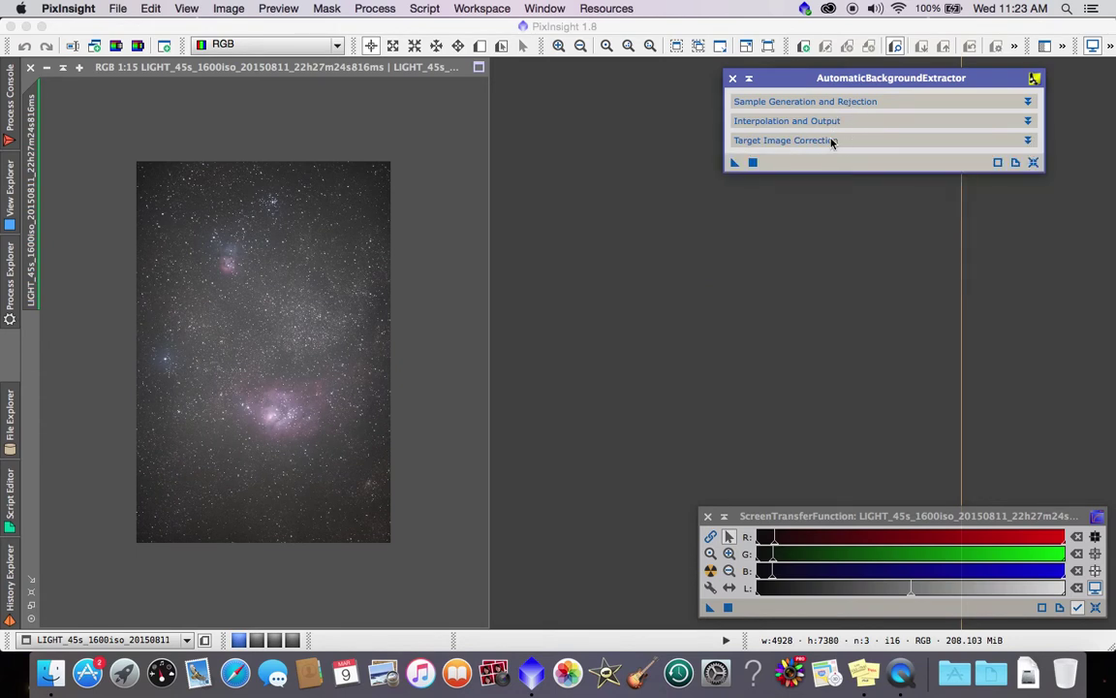
Step: Examine the Correction choices under Target Image Correction without changing them, and collapse the section
left_click(832, 140)
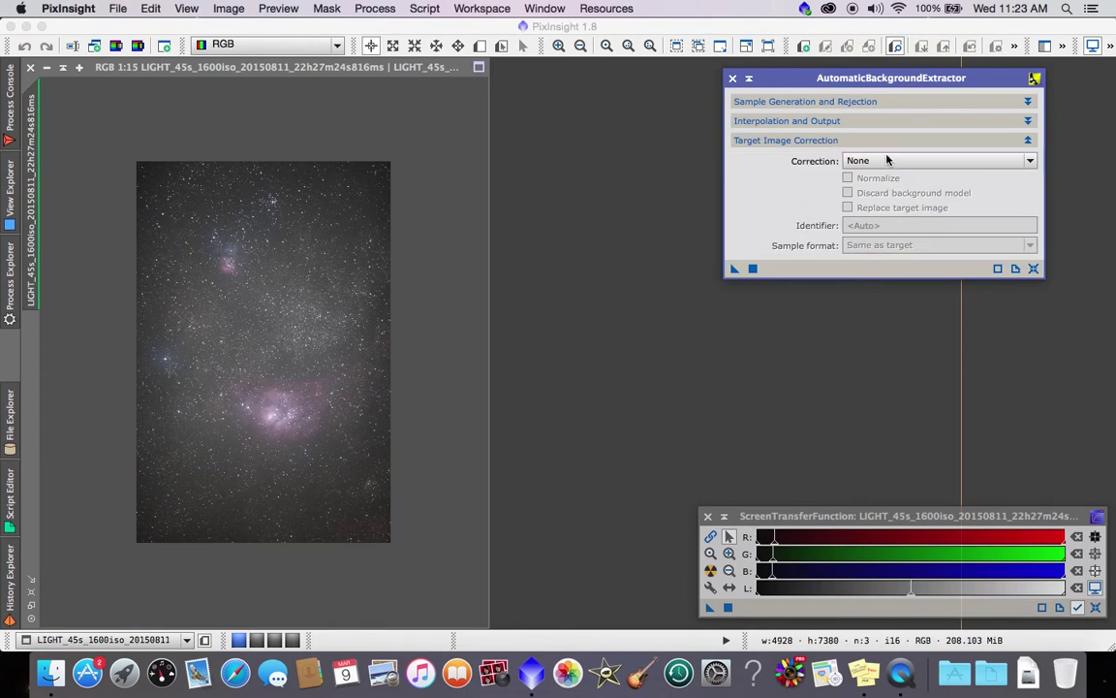
left_click(1033, 161)
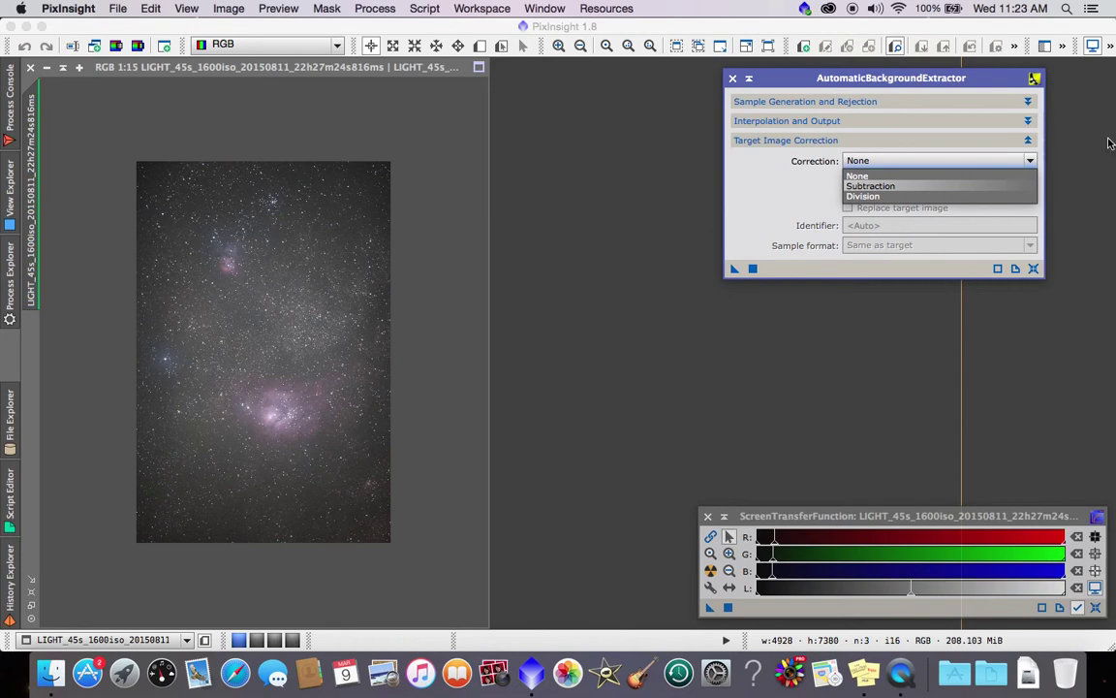
left_click(1011, 163)
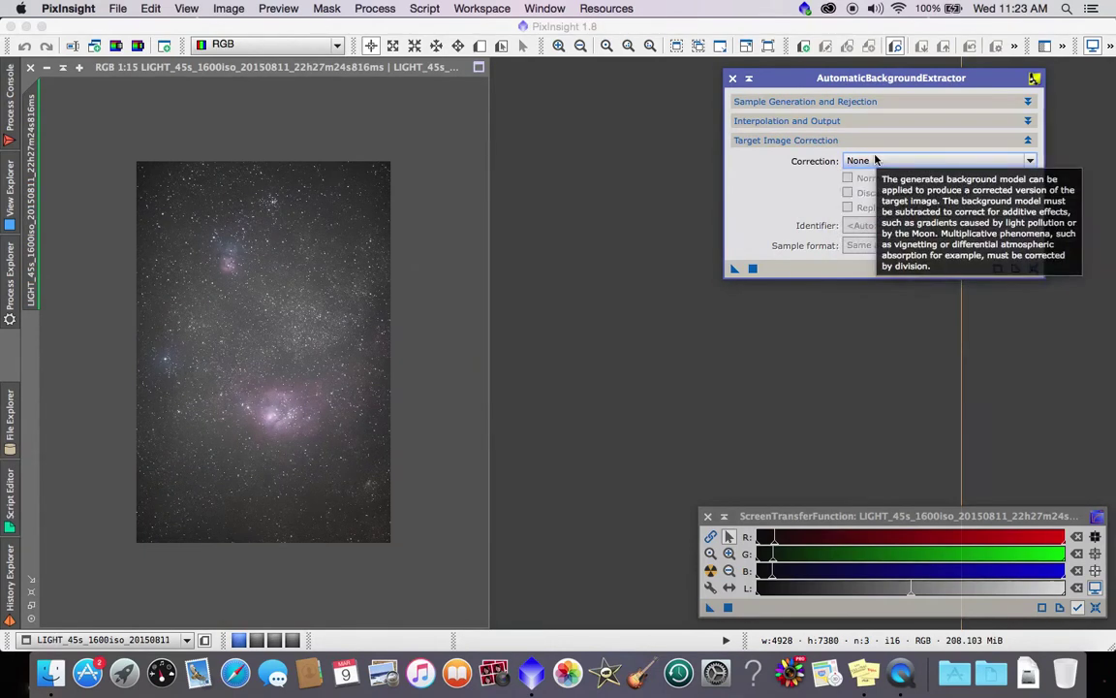
left_click(792, 143)
left_click(792, 142)
left_click(792, 143)
left_click(818, 142)
left_click(818, 142)
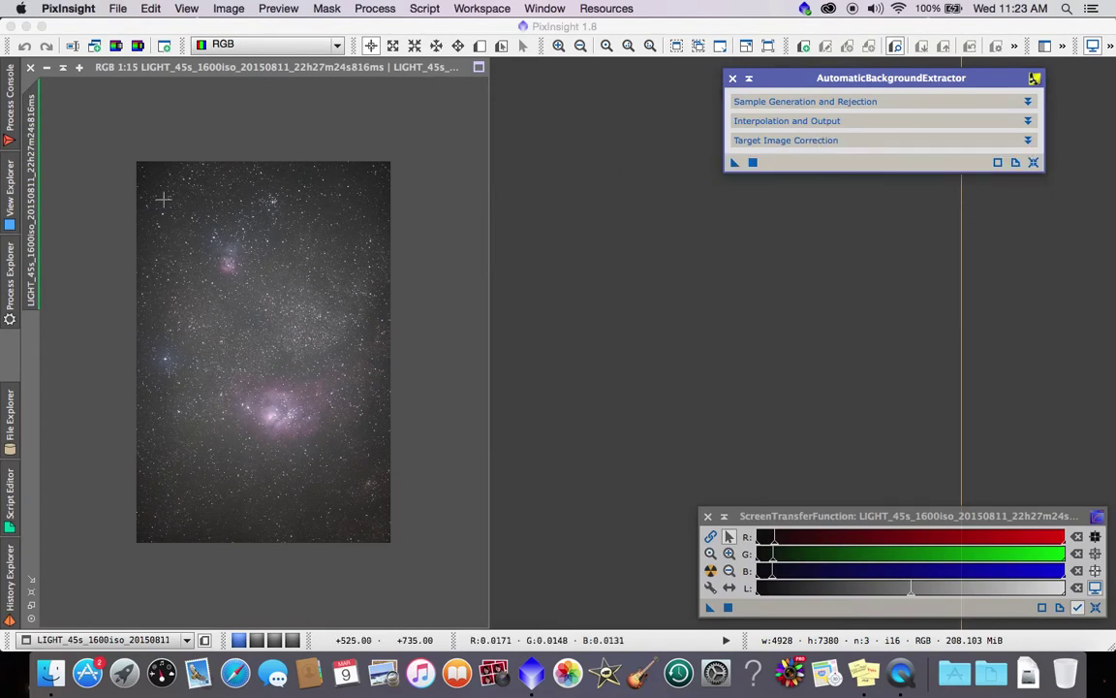
Step: Apply AutomaticBackgroundExtractor to the Lagoon Nebula light frame and move the generated background model beside it
left_click(287, 66)
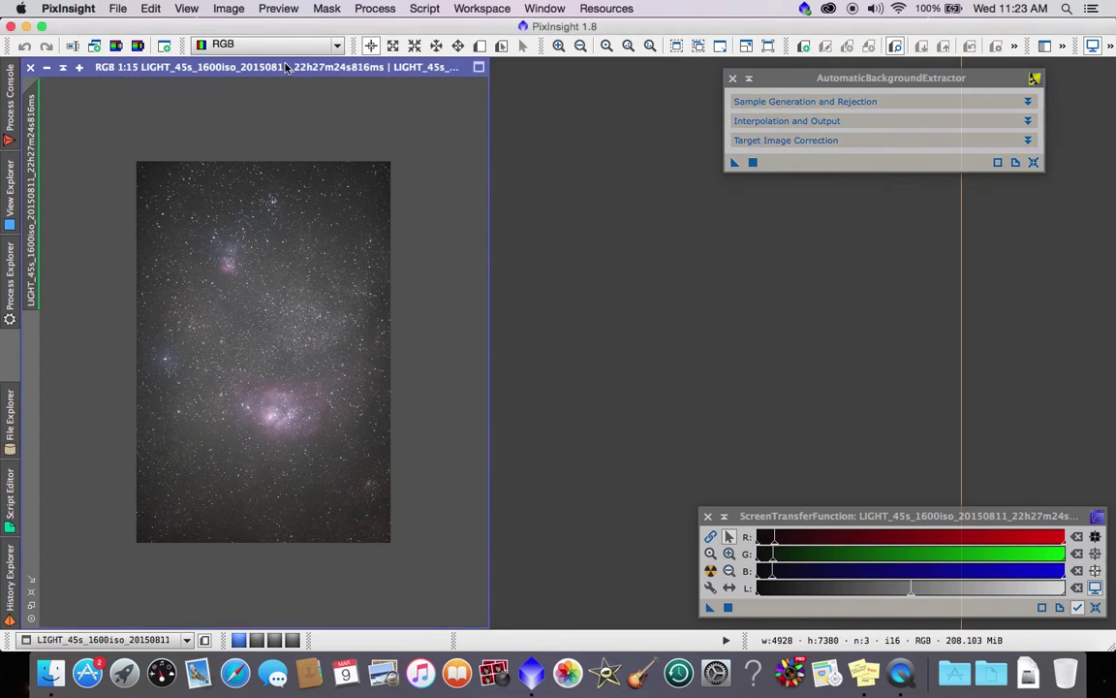
left_click(805, 80)
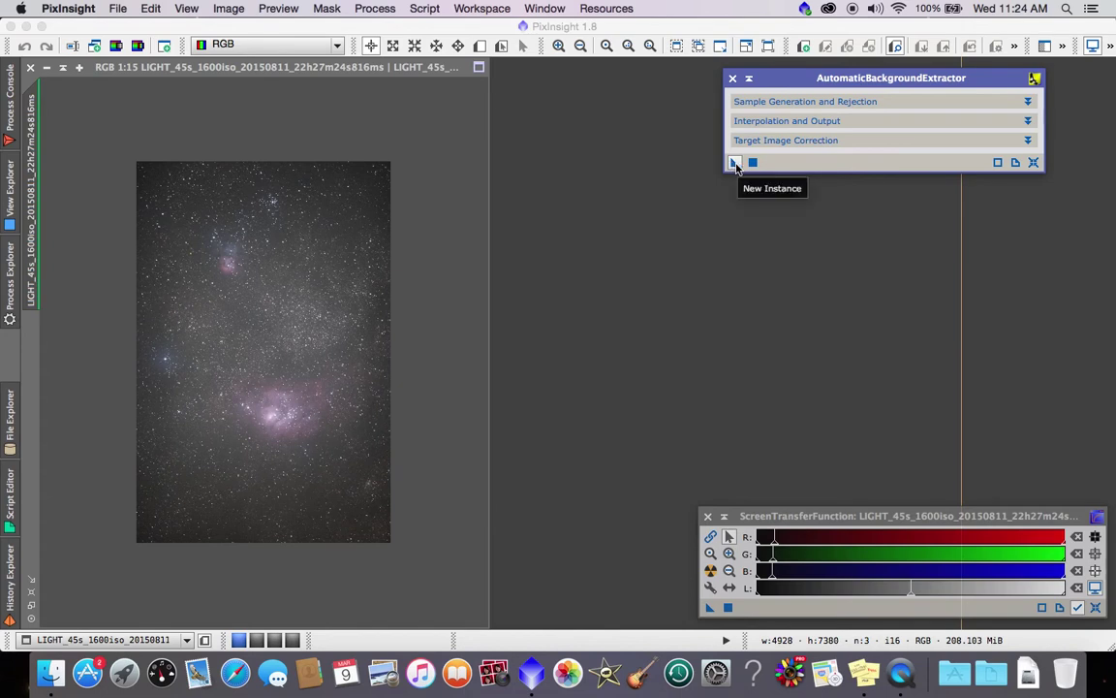
left_click_drag(736, 167, 413, 264)
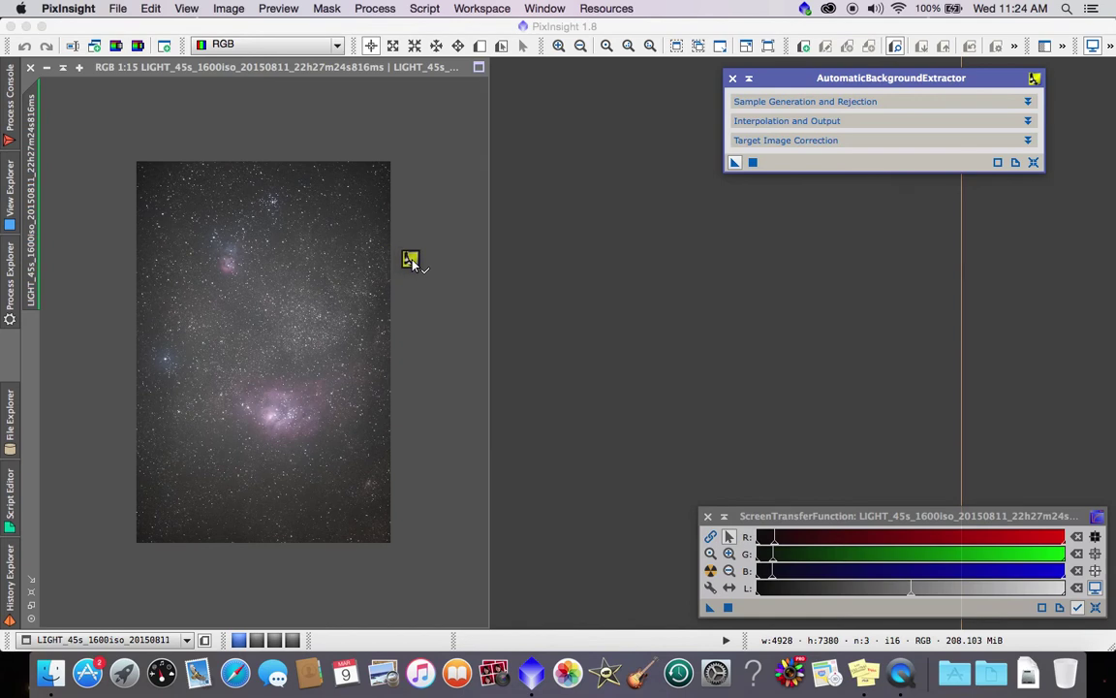
left_click_drag(413, 263, 416, 264)
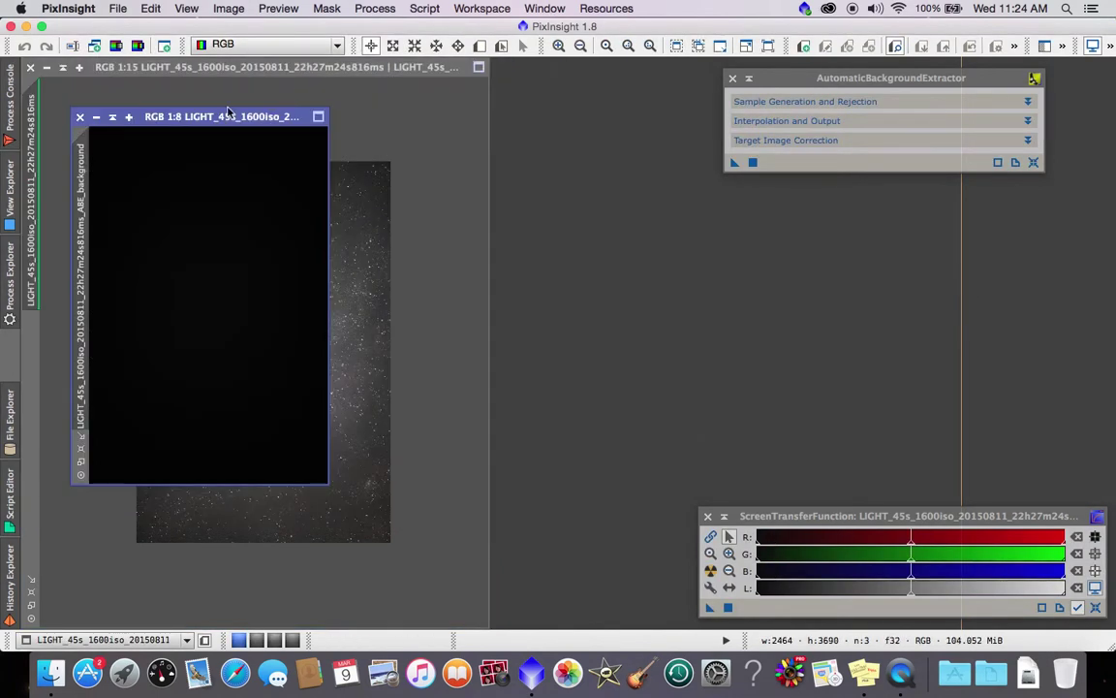
left_click_drag(200, 117, 525, 107)
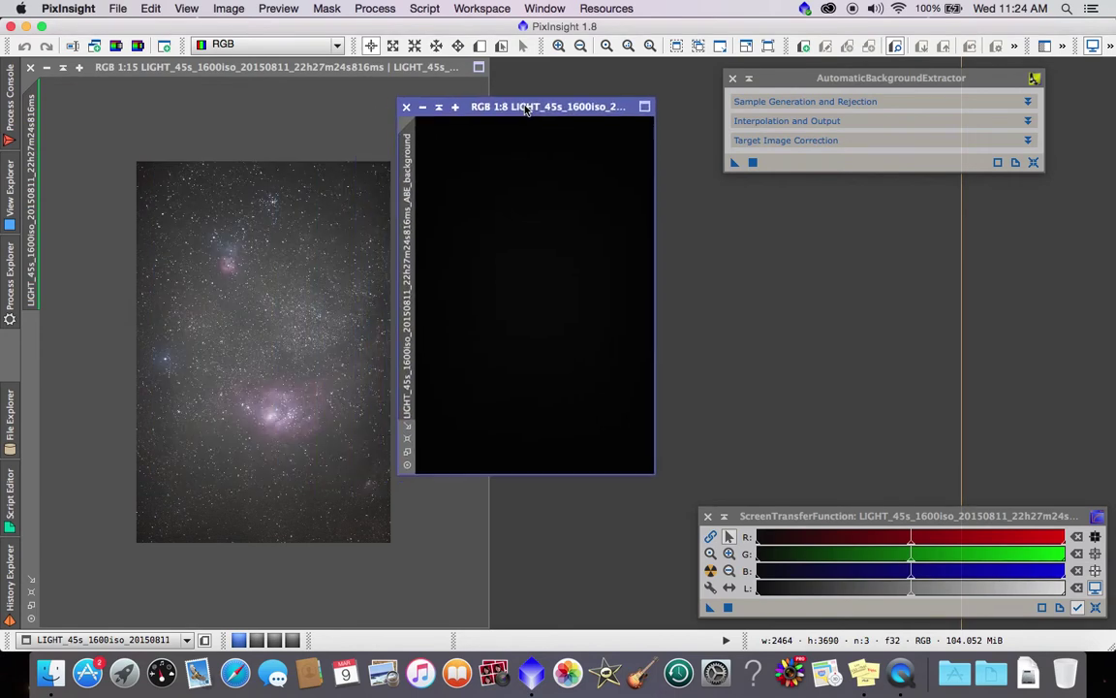
Step: Auto-stretch the background model's display and examine AutomaticBackgroundExtractor's Interpolation and Output and Target Image Correction settings, leaving both sections collapsed
left_click(711, 571)
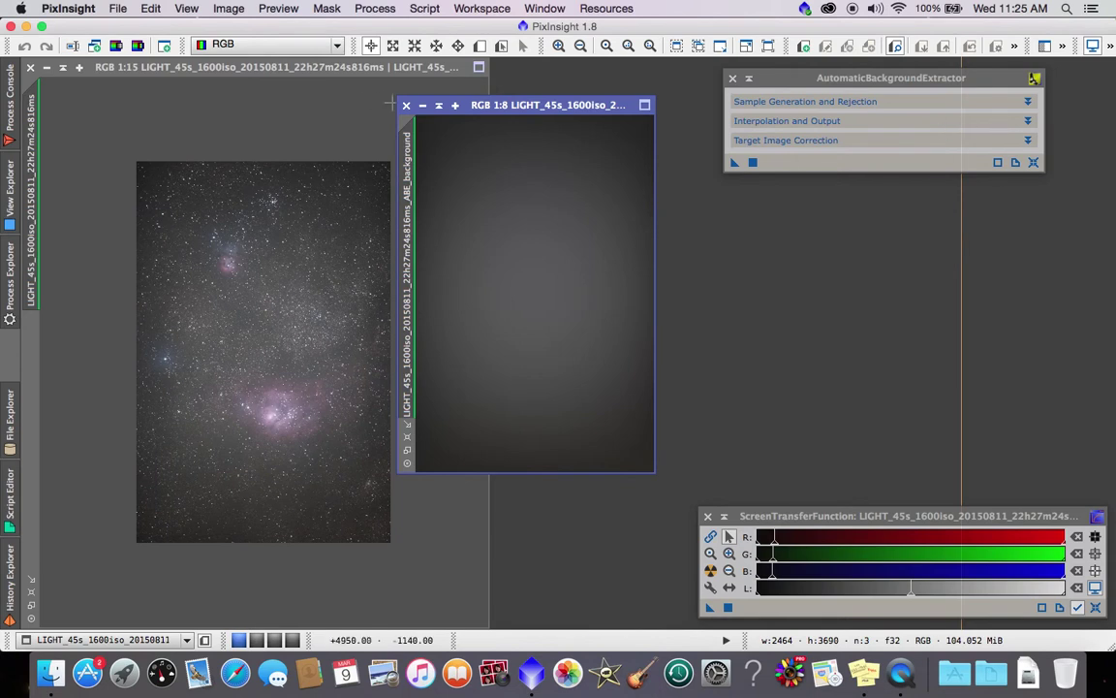
left_click(902, 124)
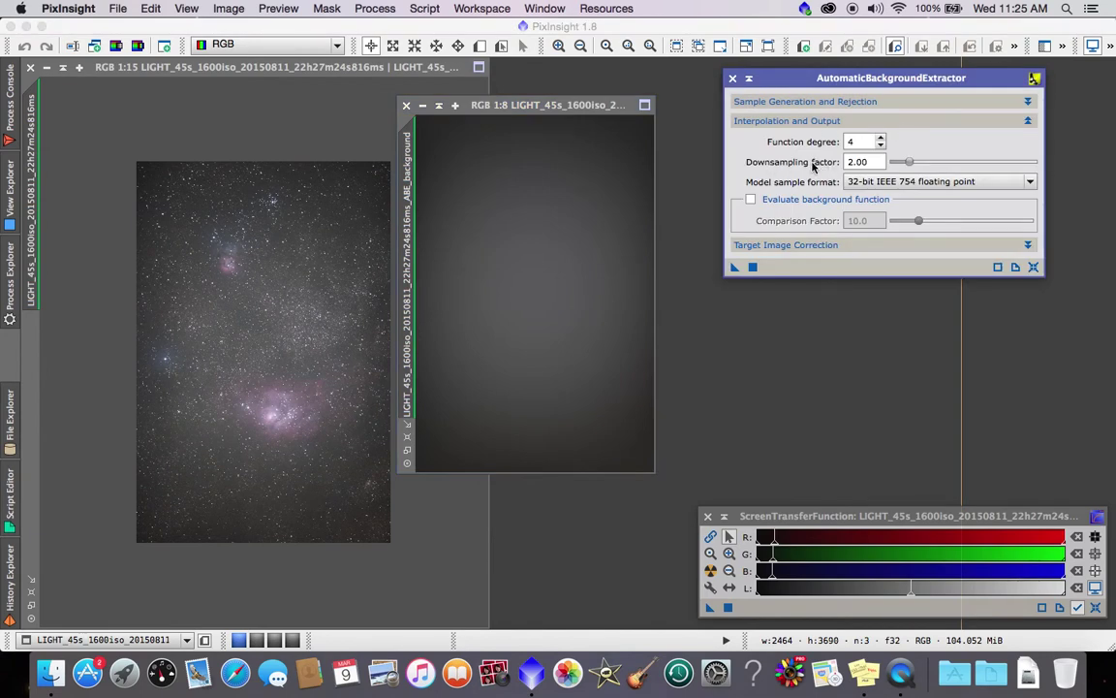
left_click(876, 125)
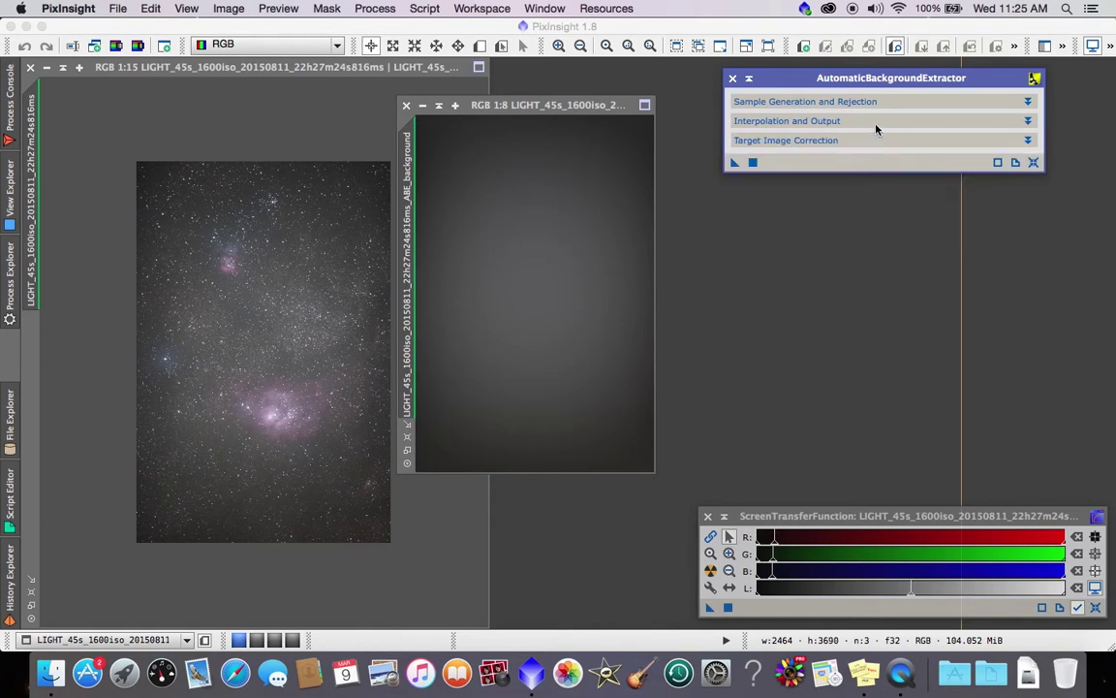
left_click(547, 111)
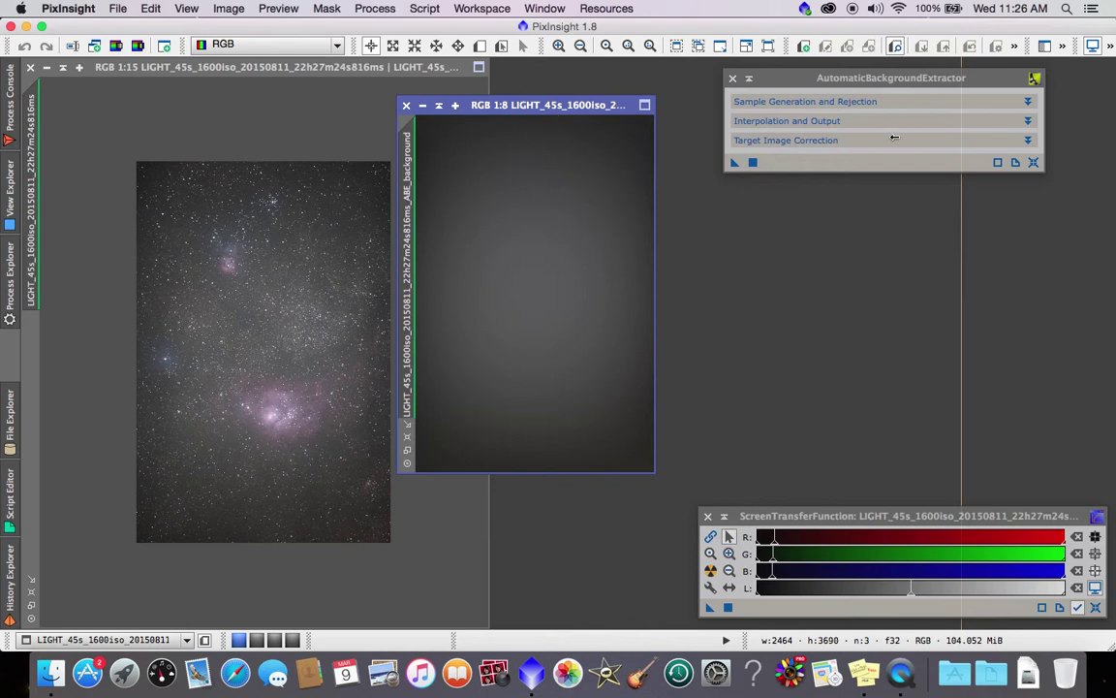
left_click(998, 144)
left_click(998, 141)
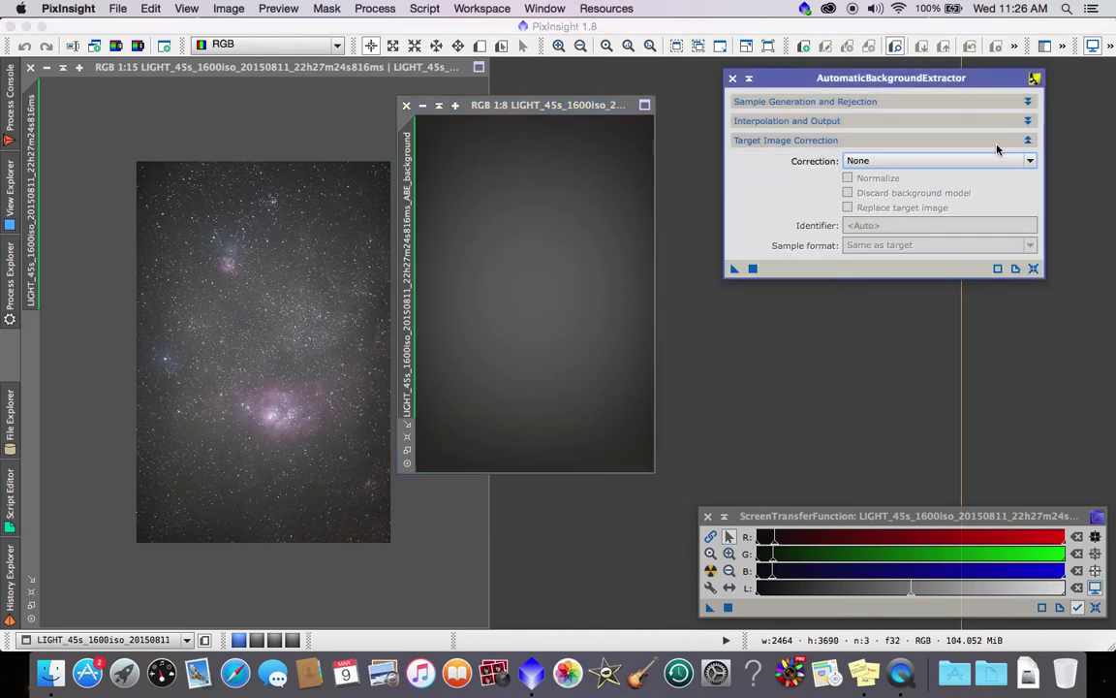
left_click(982, 142)
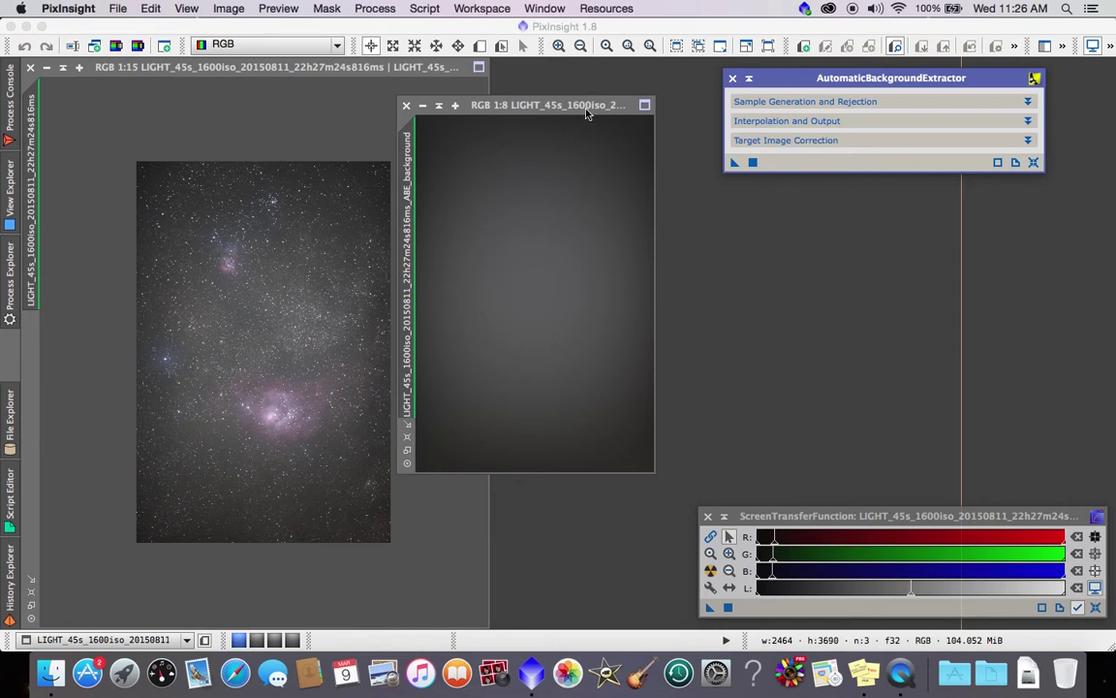
Step: Compare the pixel dimensions of the background model with those of the original light frame
mouse_move(566, 110)
left_mouse_down()
mouse_move(643, 145)
mouse_move(569, 120)
left_mouse_up()
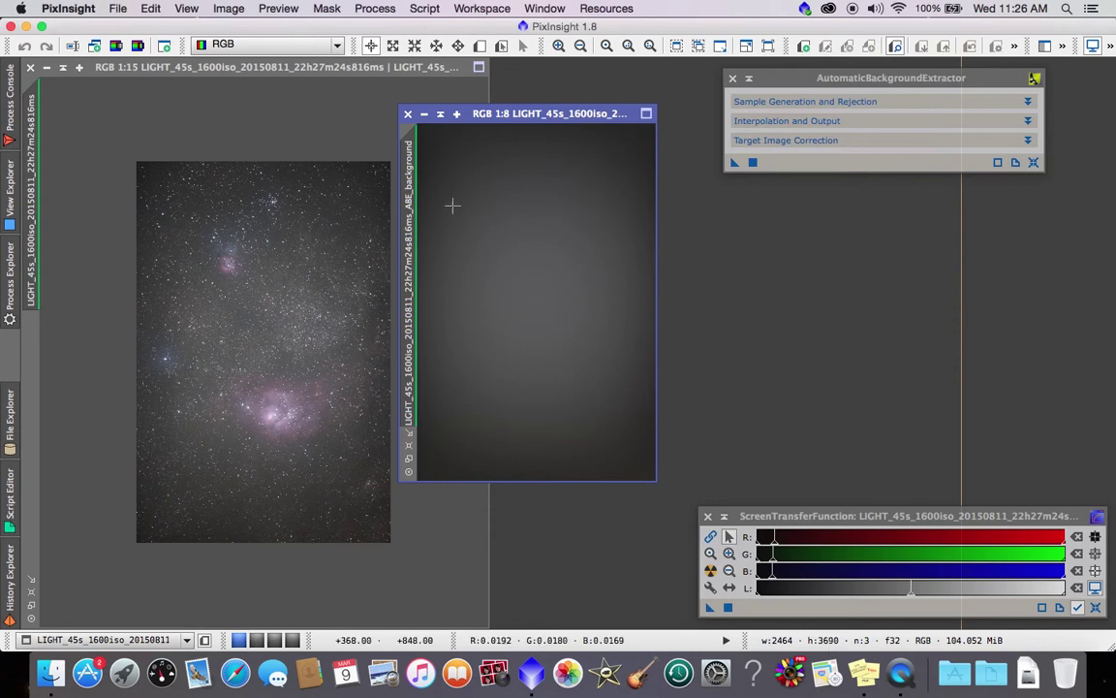
left_click(268, 74)
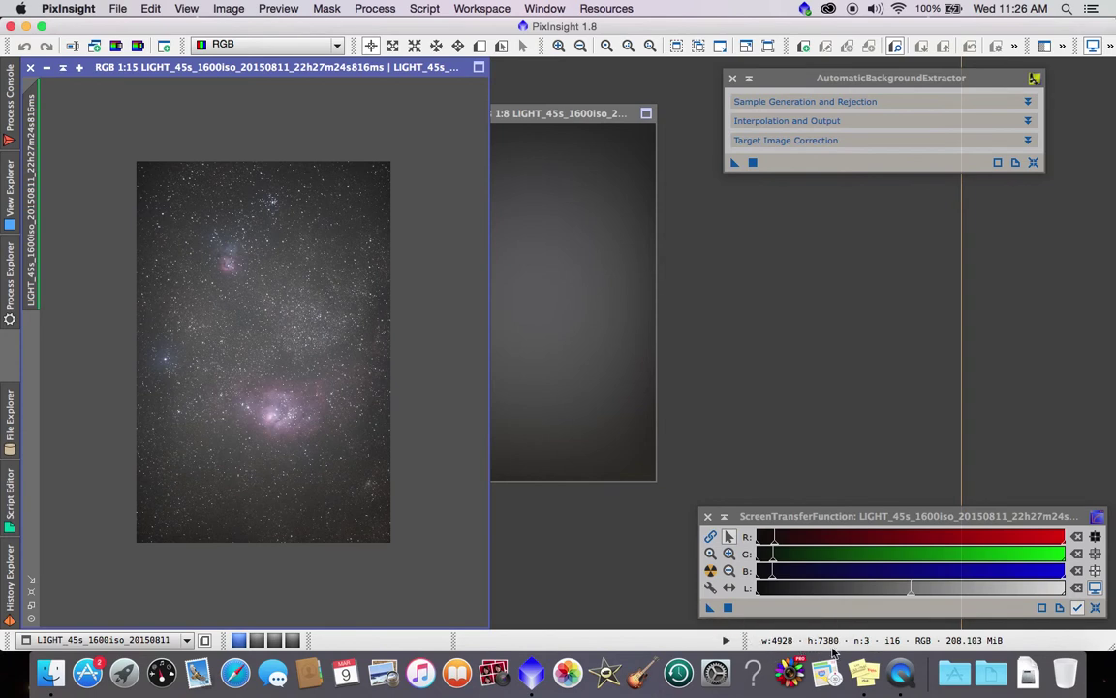
left_click(593, 115)
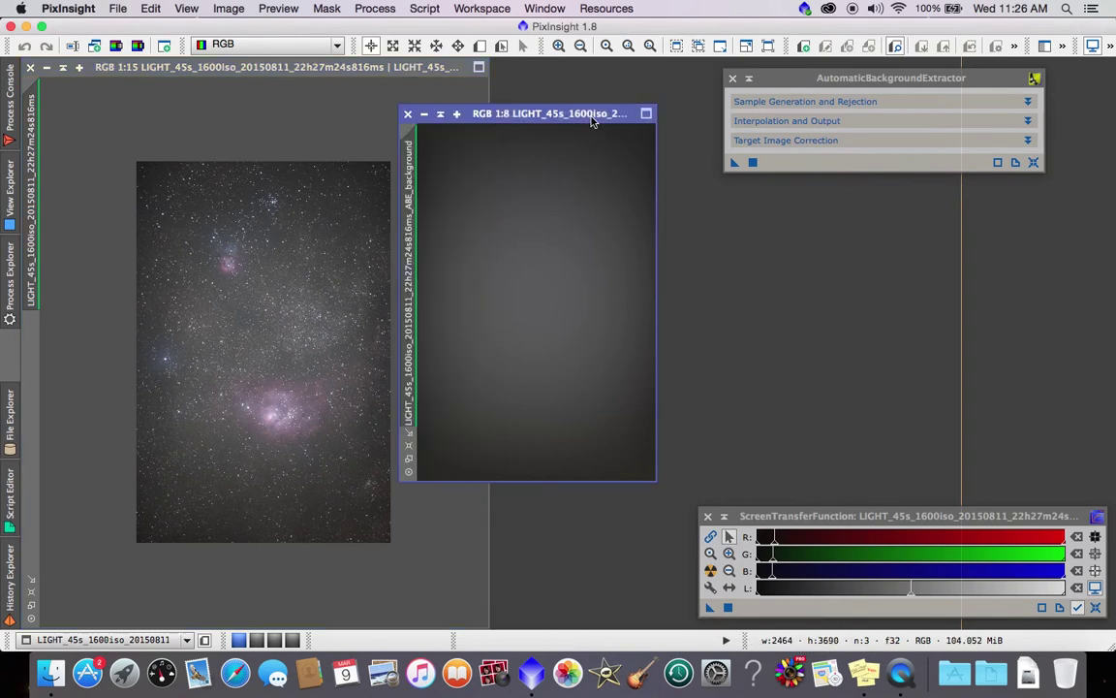
left_click(294, 65)
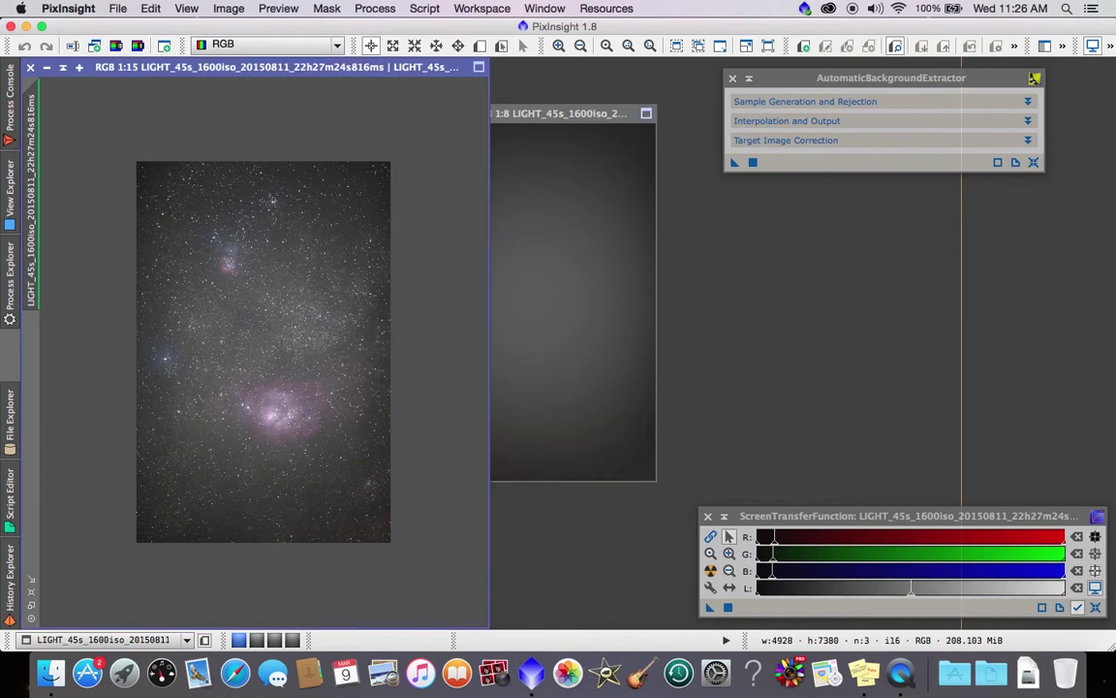
left_click(563, 124)
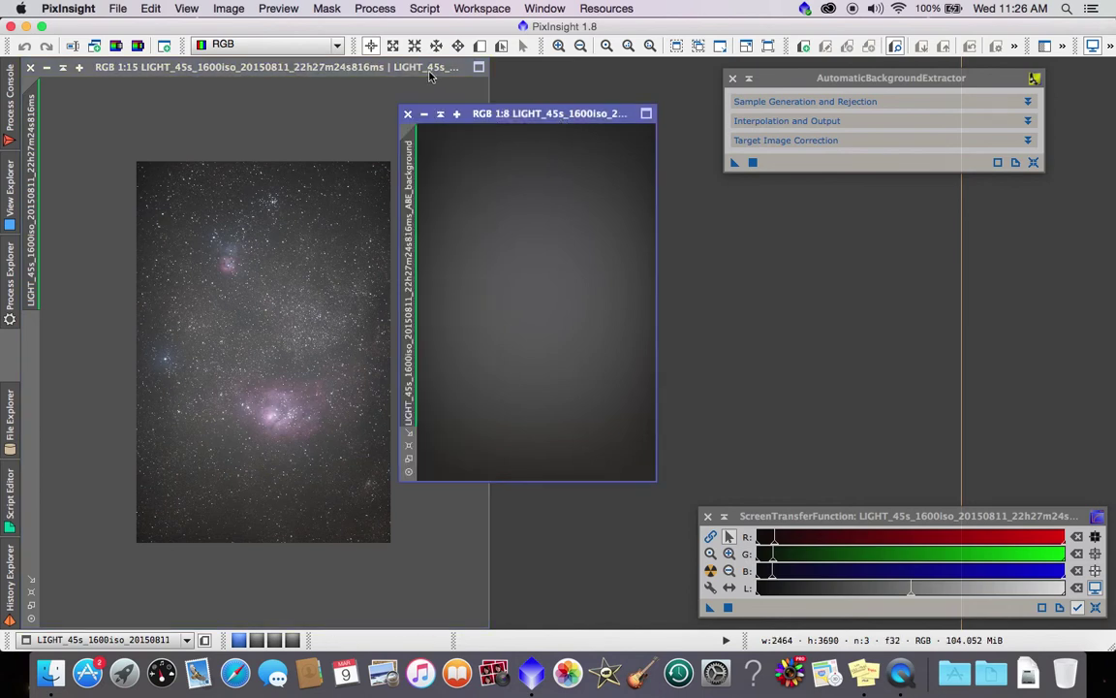
left_click(431, 76)
left_click(598, 114)
mouse_move(581, 125)
left_mouse_down()
mouse_move(605, 137)
mouse_move(584, 130)
left_mouse_up()
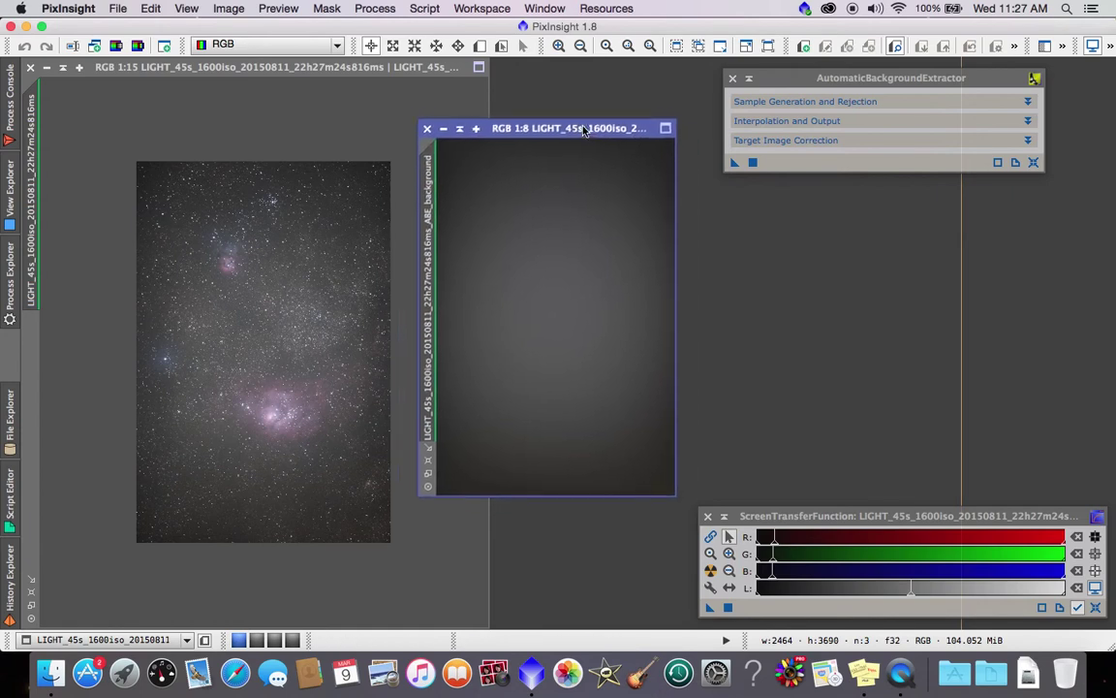
Step: Close the first background model and set AutomaticBackgroundExtractor's downsampling factor to 1.00
left_click(449, 126)
left_click(989, 123)
left_click_drag(911, 165, 892, 163)
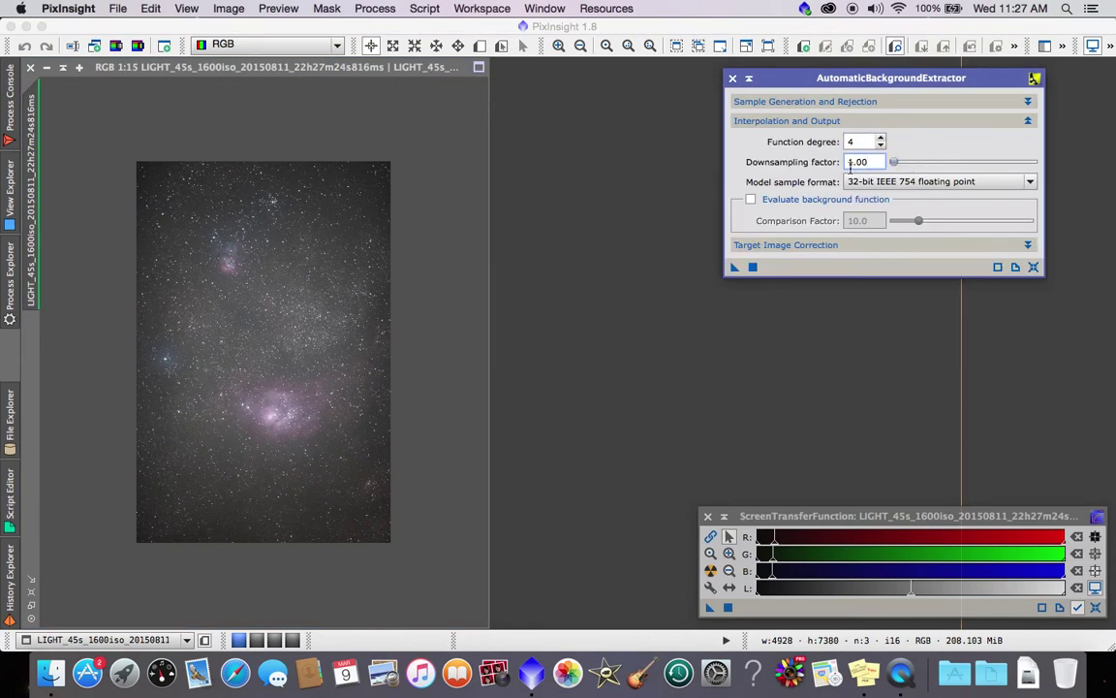
left_click(864, 120)
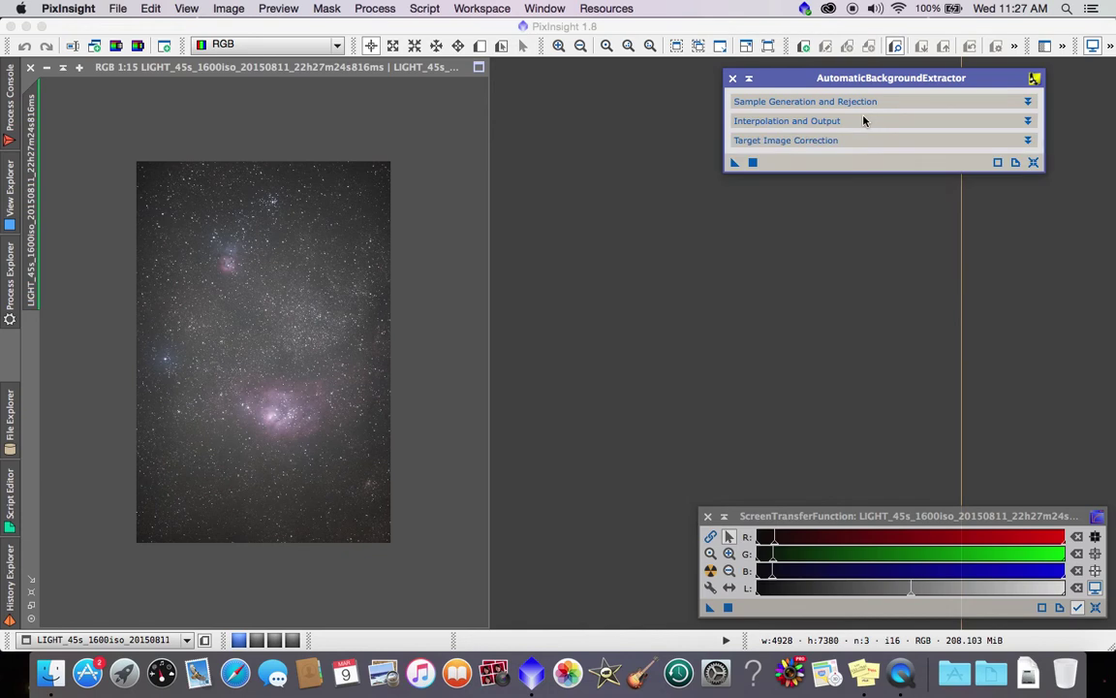
Step: Generate a new background model from the Lagoon Nebula light frame and compare its pixel dimensions with the original's
left_click_drag(735, 162, 214, 276)
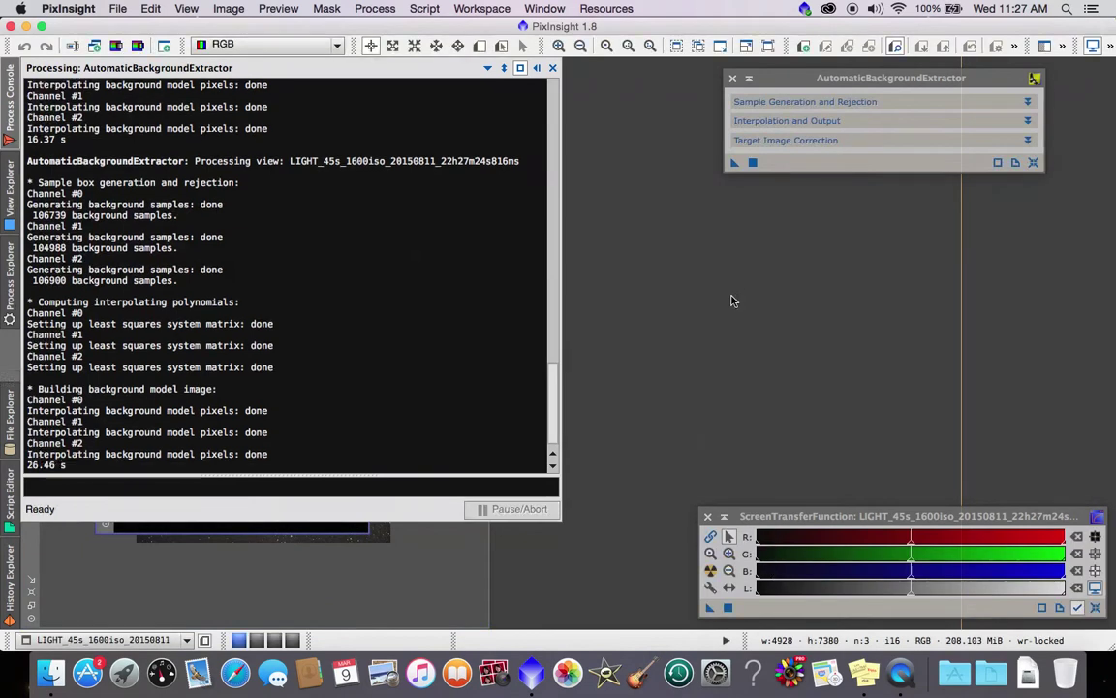
left_click_drag(312, 163, 636, 171)
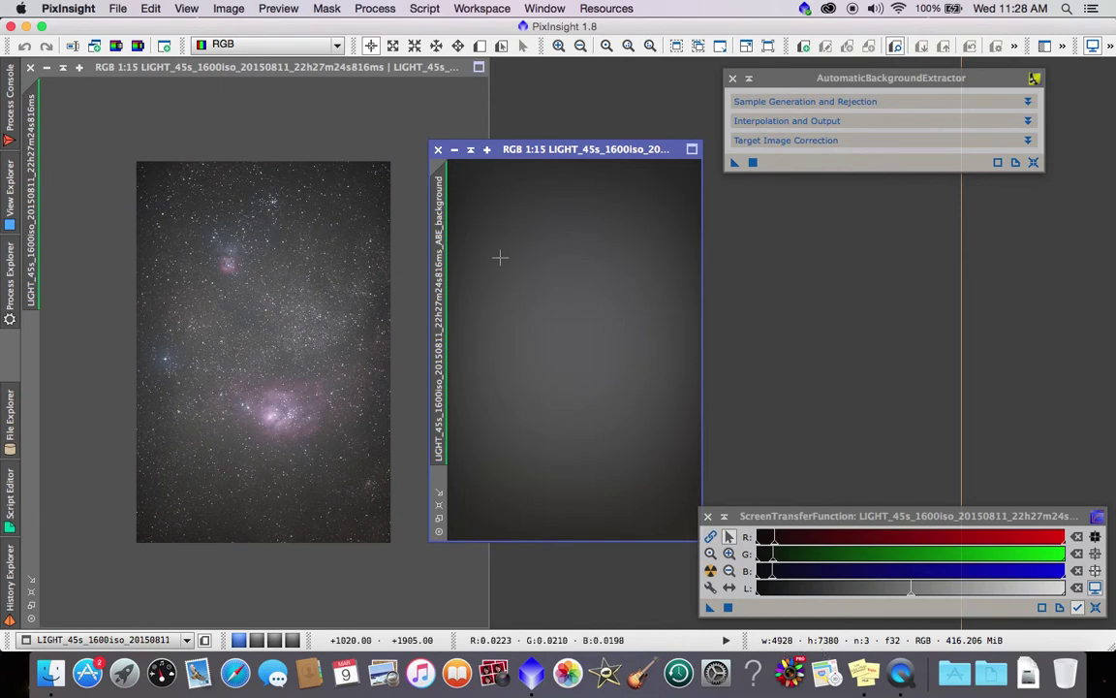
left_click(258, 71)
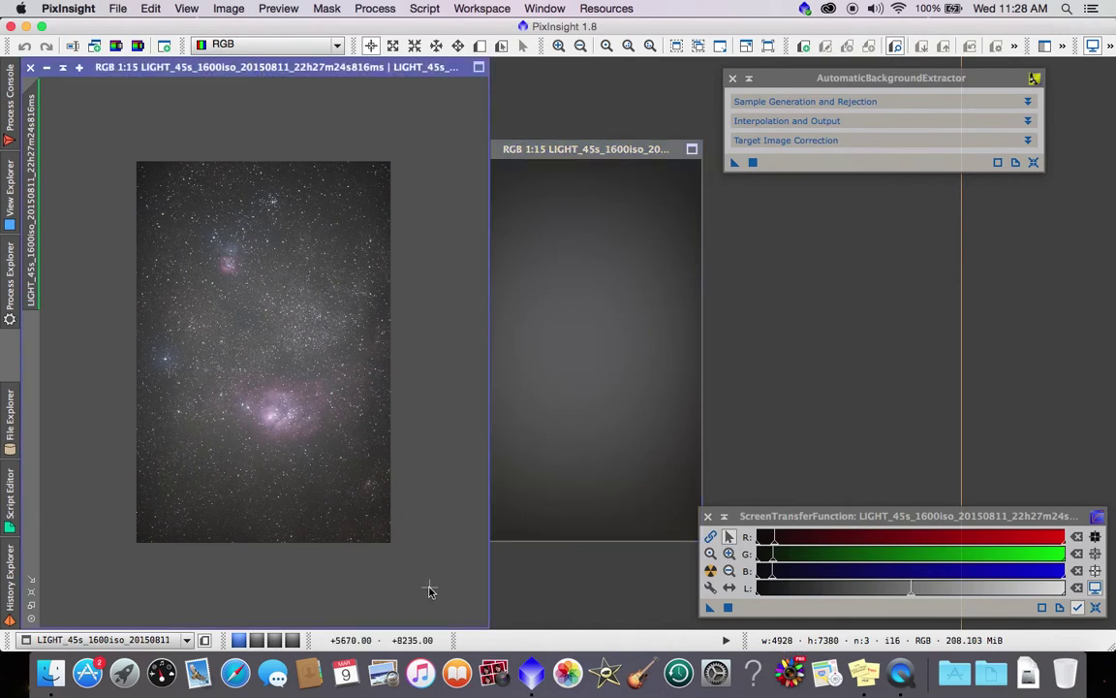
left_click(624, 153)
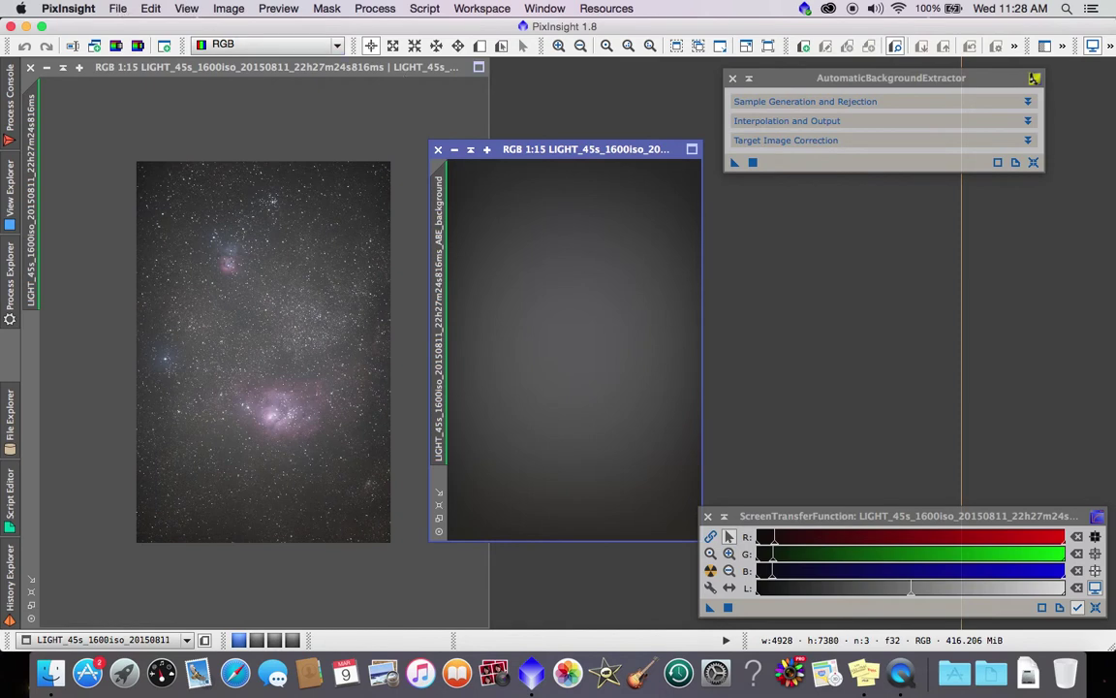
Step: Start saving the new background model to the Desktop under the name Practice Flat
left_click(119, 9)
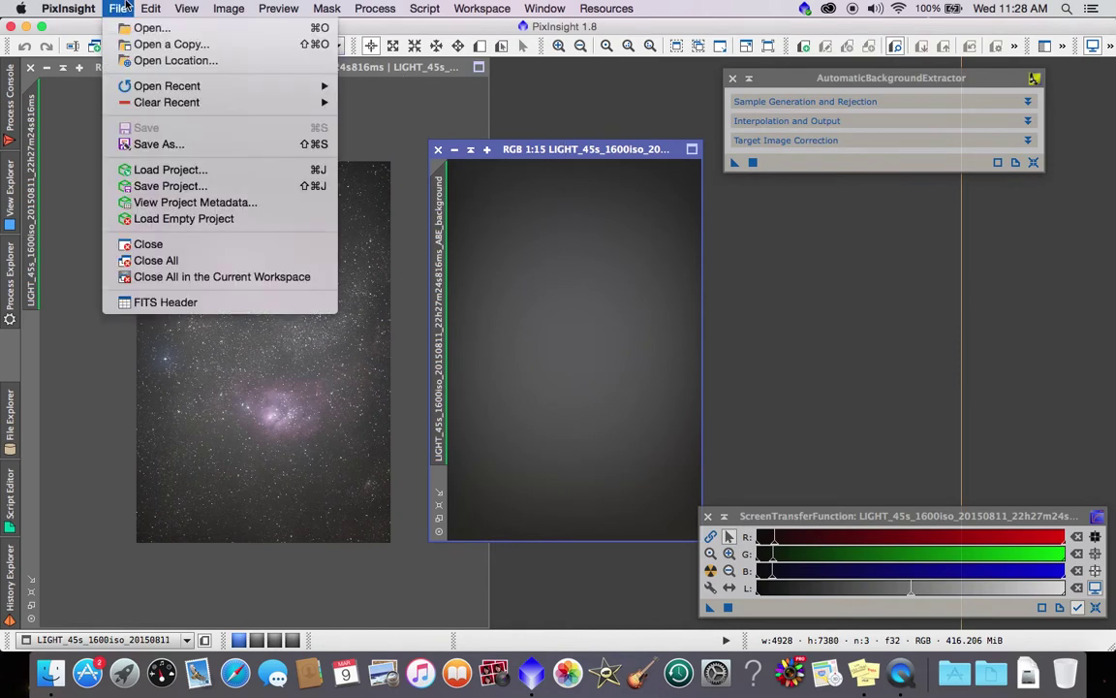
left_click(143, 146)
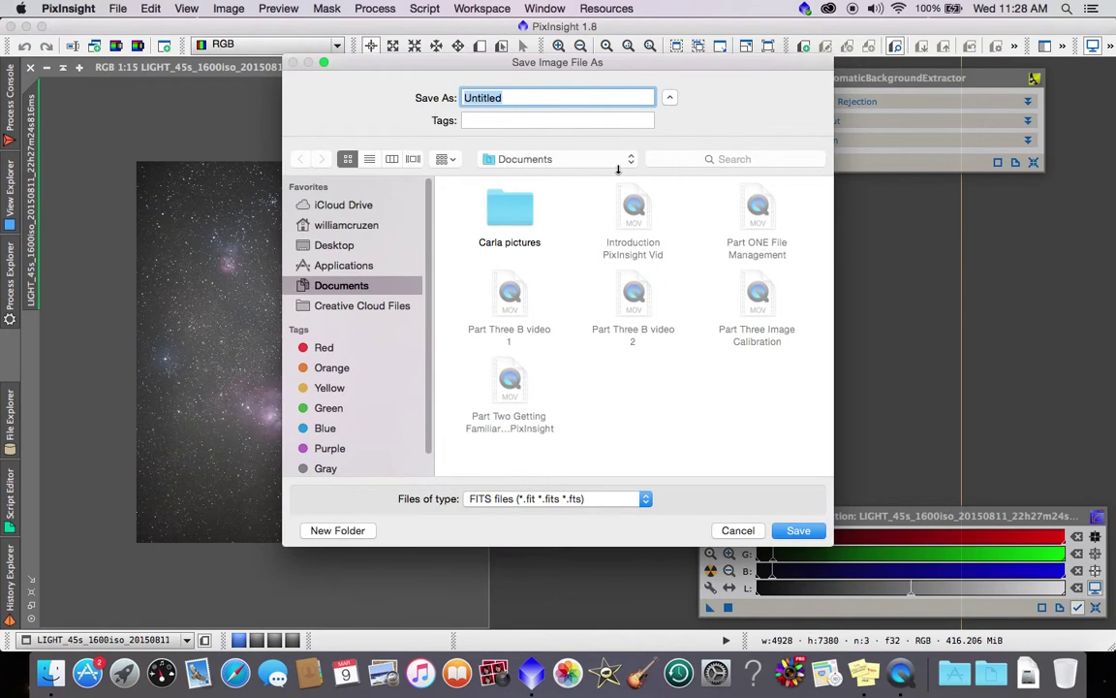
left_click(333, 245)
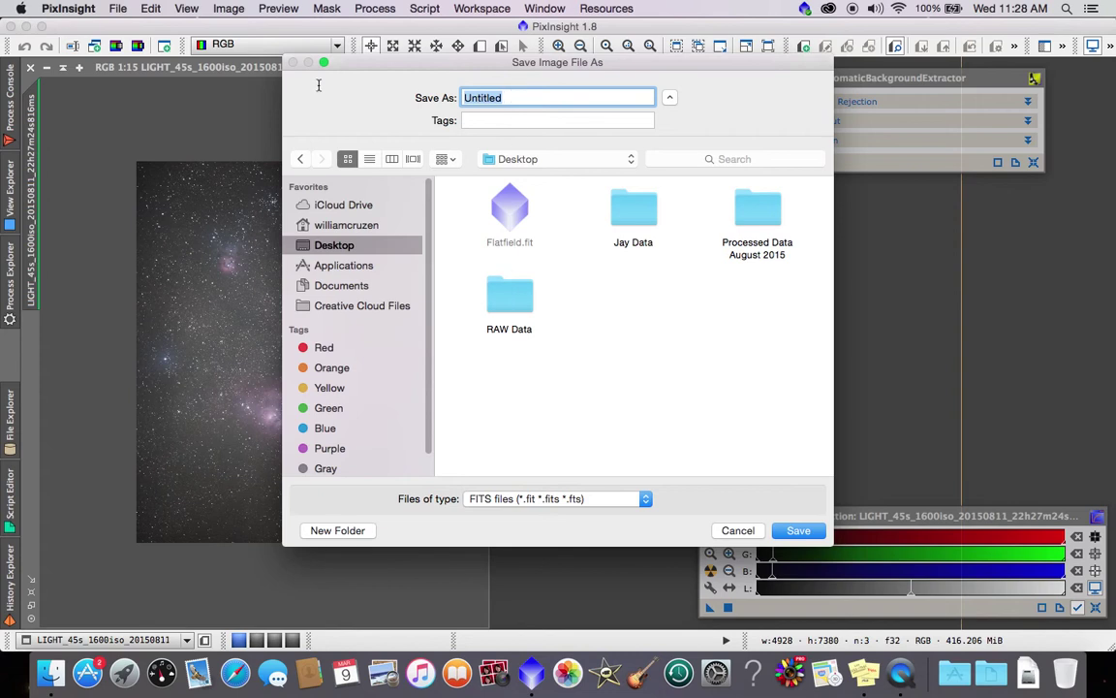
type("Practice Fil")
key("BackSpace")
key("BackSpace")
type("lat")
Step: Keep FITS as the file type and save the flat with the 32-bit IEEE 754 floating point sample format
left_click(645, 504)
left_click(650, 504)
left_click(649, 504)
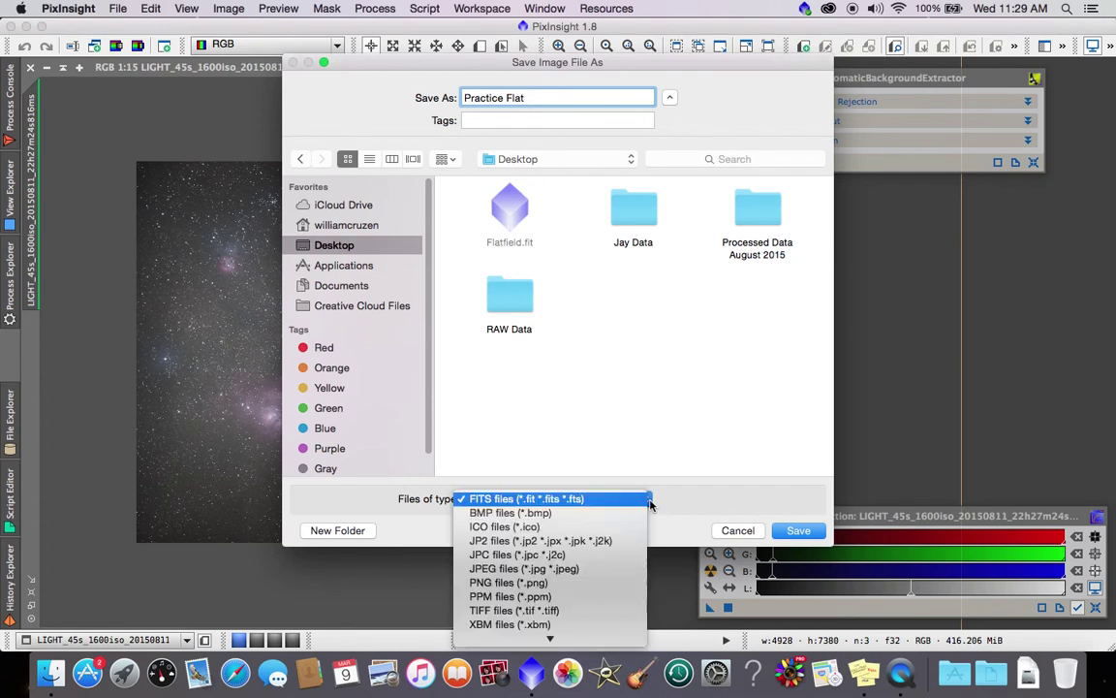
left_click(549, 497)
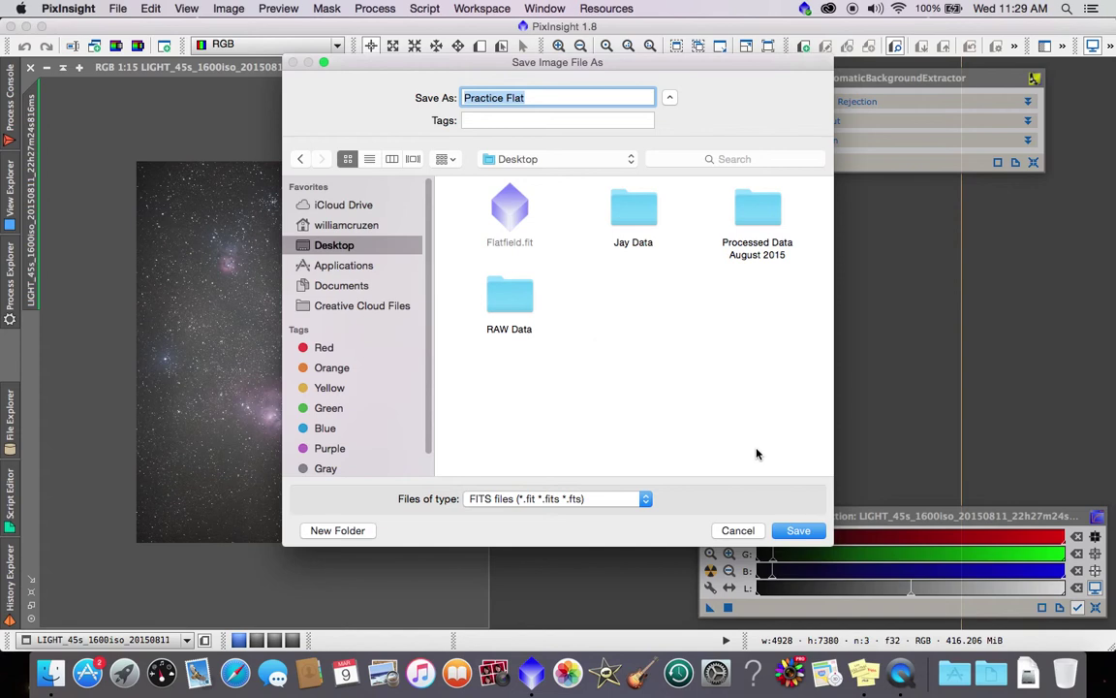
left_click(646, 498)
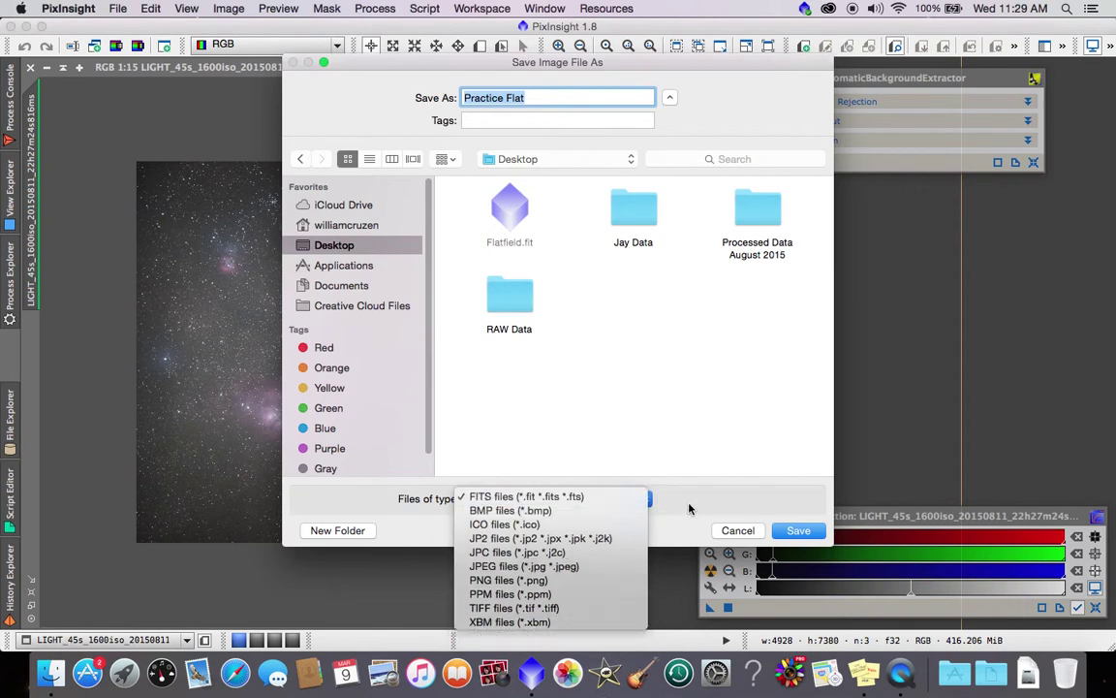
left_click(638, 498)
left_click(644, 499)
left_click(645, 501)
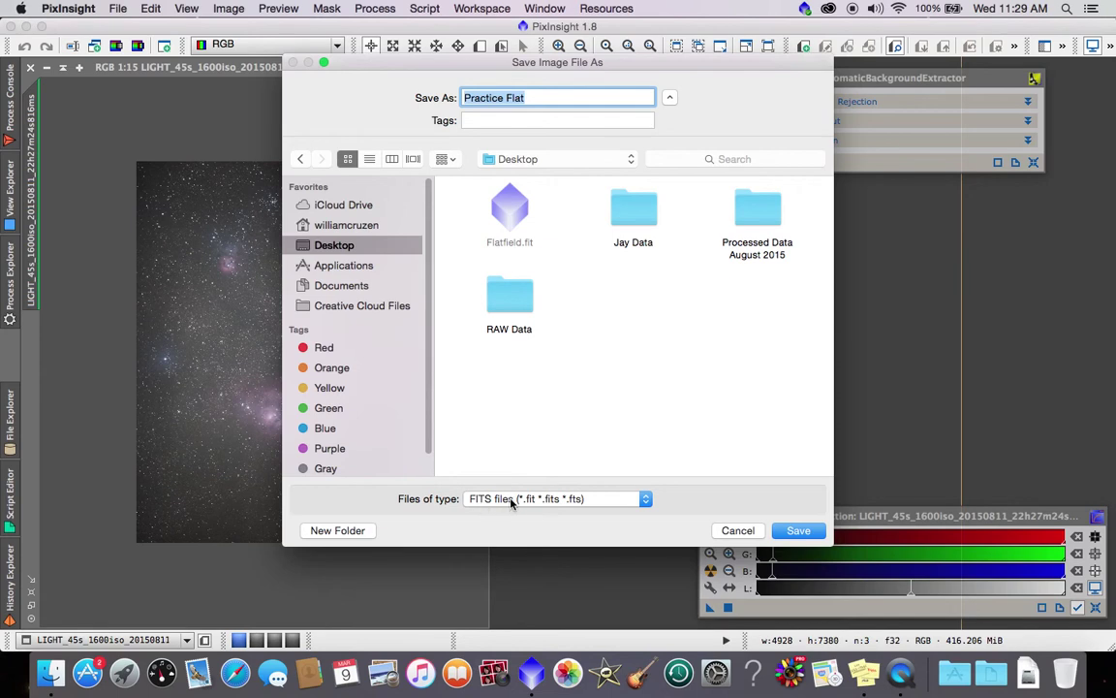
left_click(798, 530)
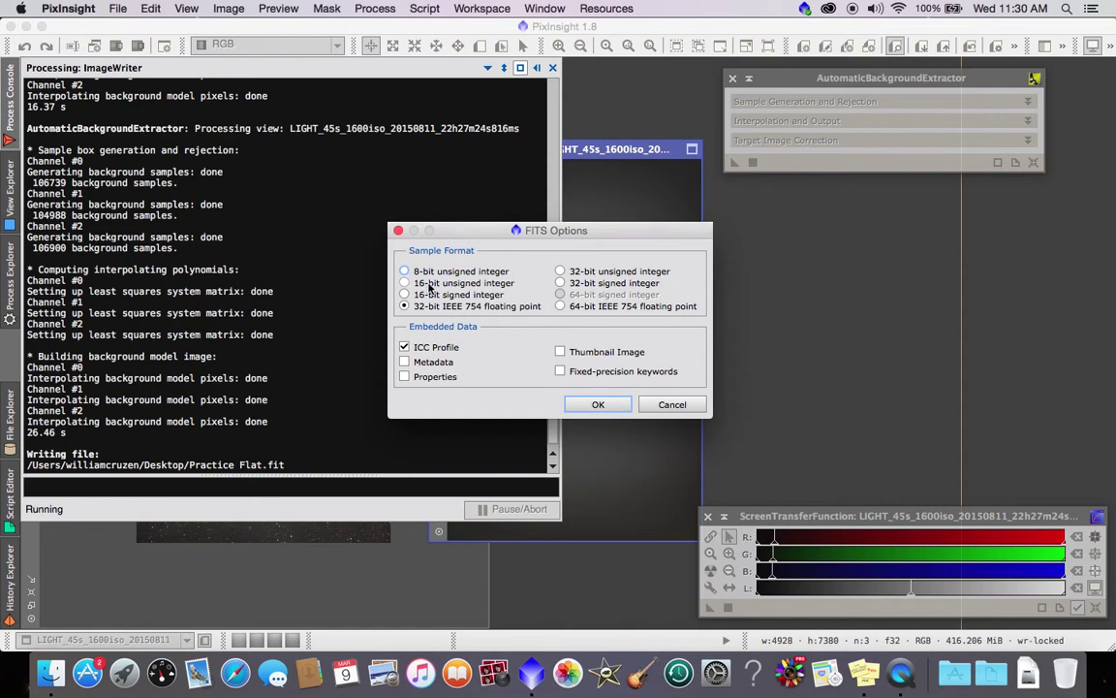
left_click(618, 406)
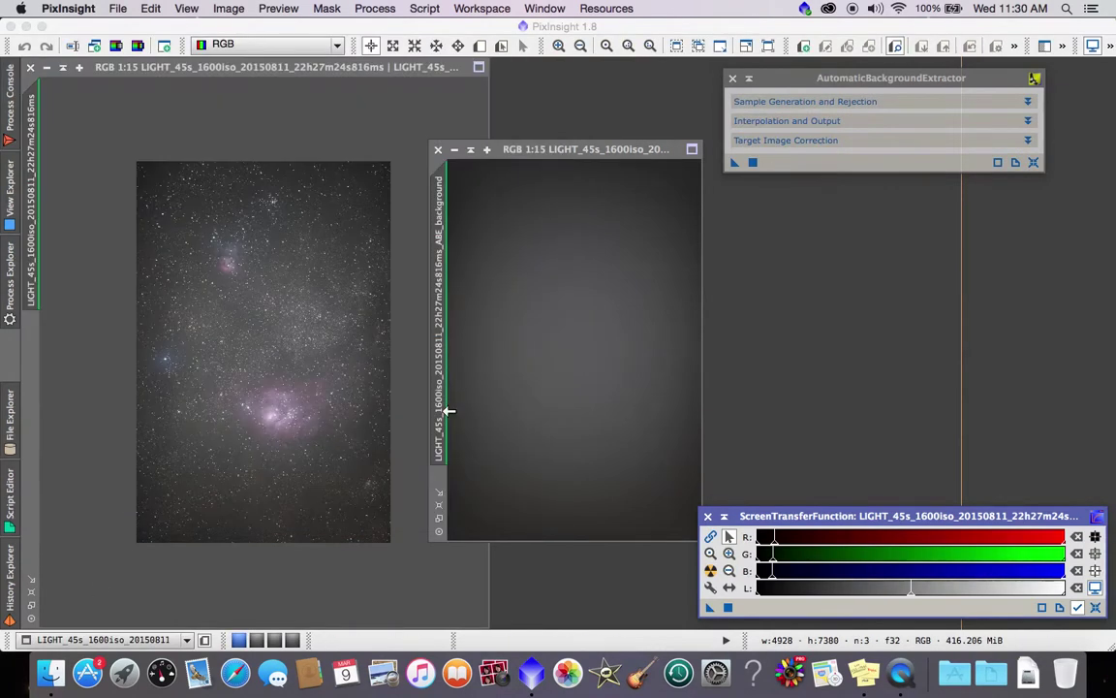
Step: Close the background model, the light frame and AutomaticBackgroundExtractor, and minimize the main window to reach the desktop
left_click(438, 153)
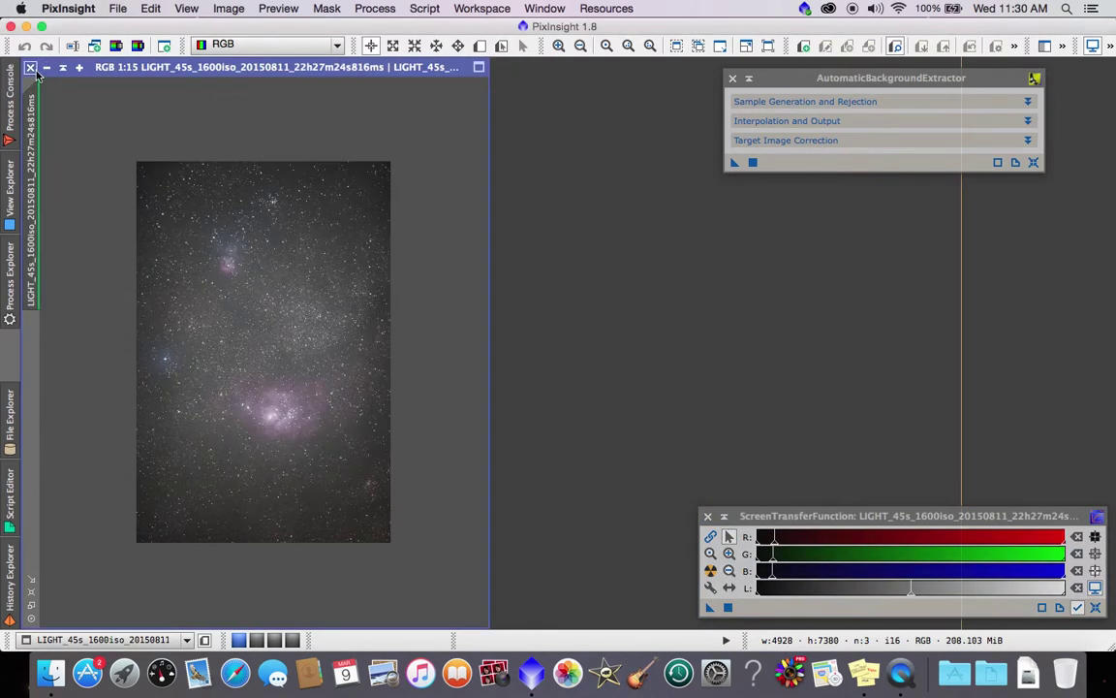
left_click(30, 65)
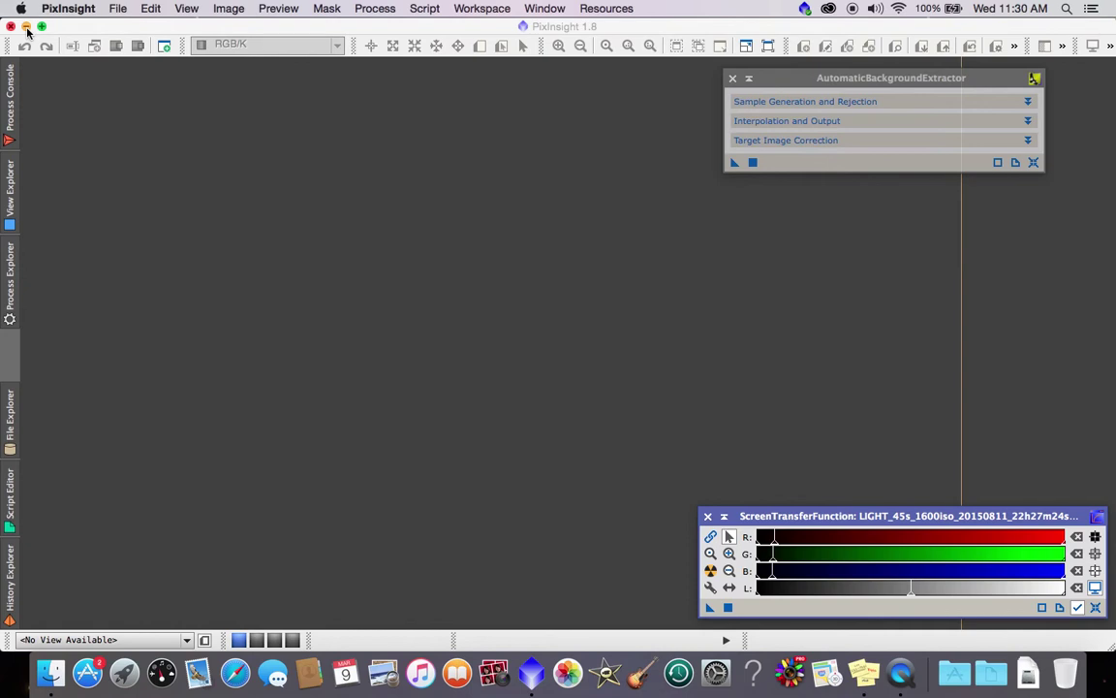
left_click(26, 28)
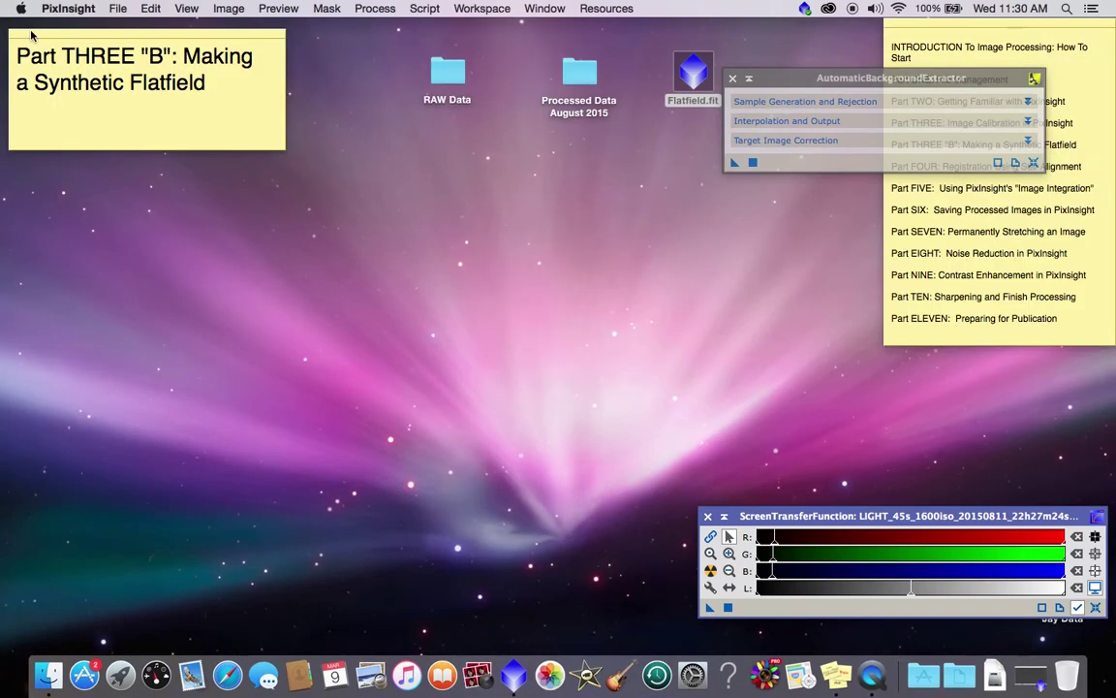
left_click(1035, 685)
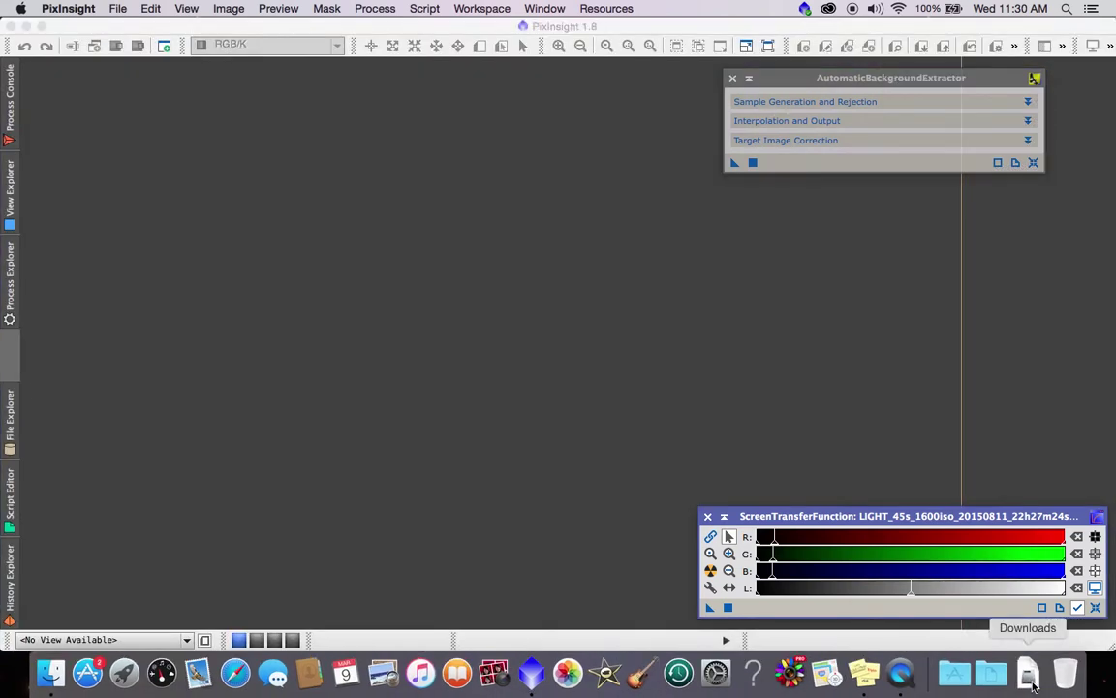
left_click(27, 27)
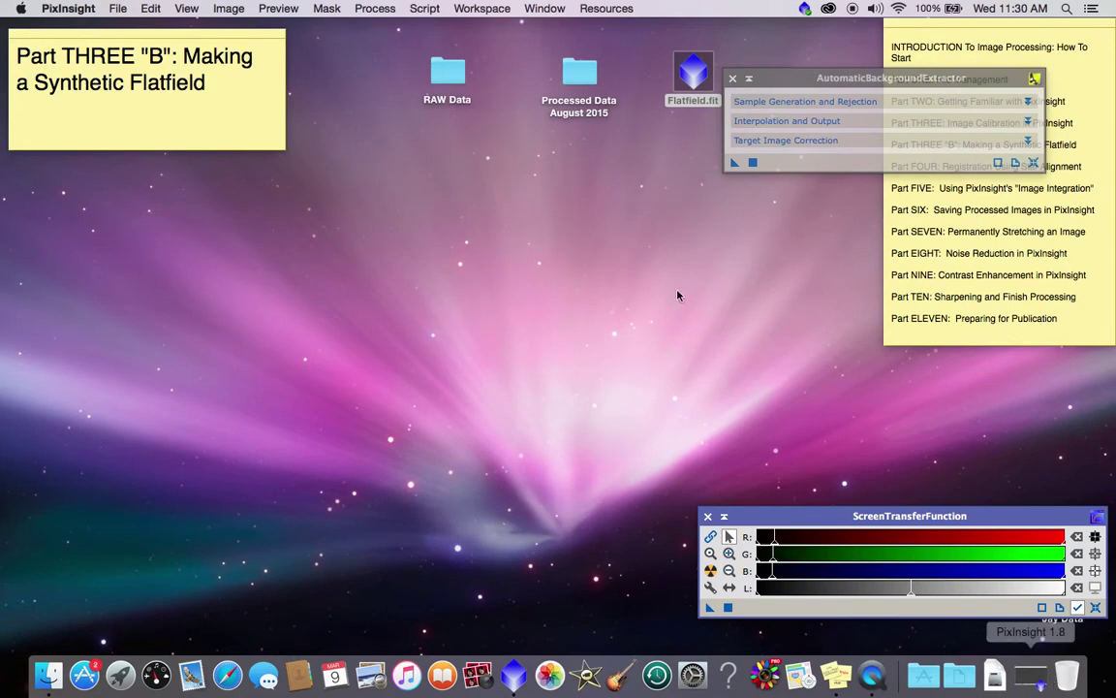
left_click(734, 79)
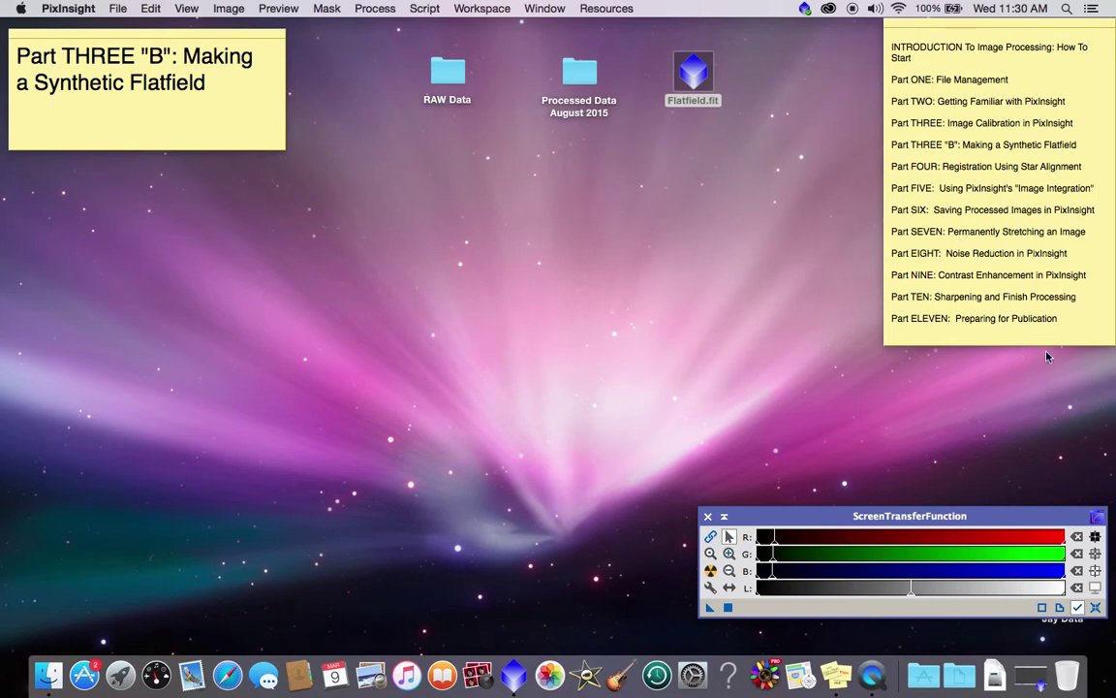
Step: Shrink the sticky note covering Practice Flat.fit and move the file below the RAW Data folder on the desktop
left_click(1013, 346)
left_click_drag(1013, 345, 1017, 24)
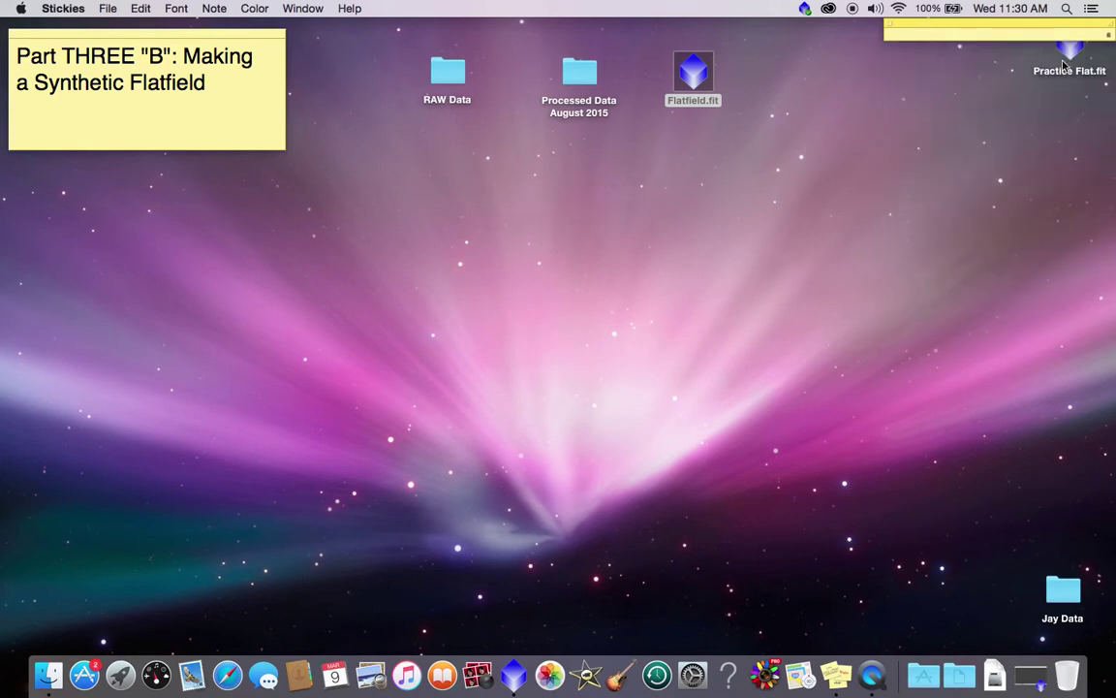
left_click_drag(1065, 53, 449, 157)
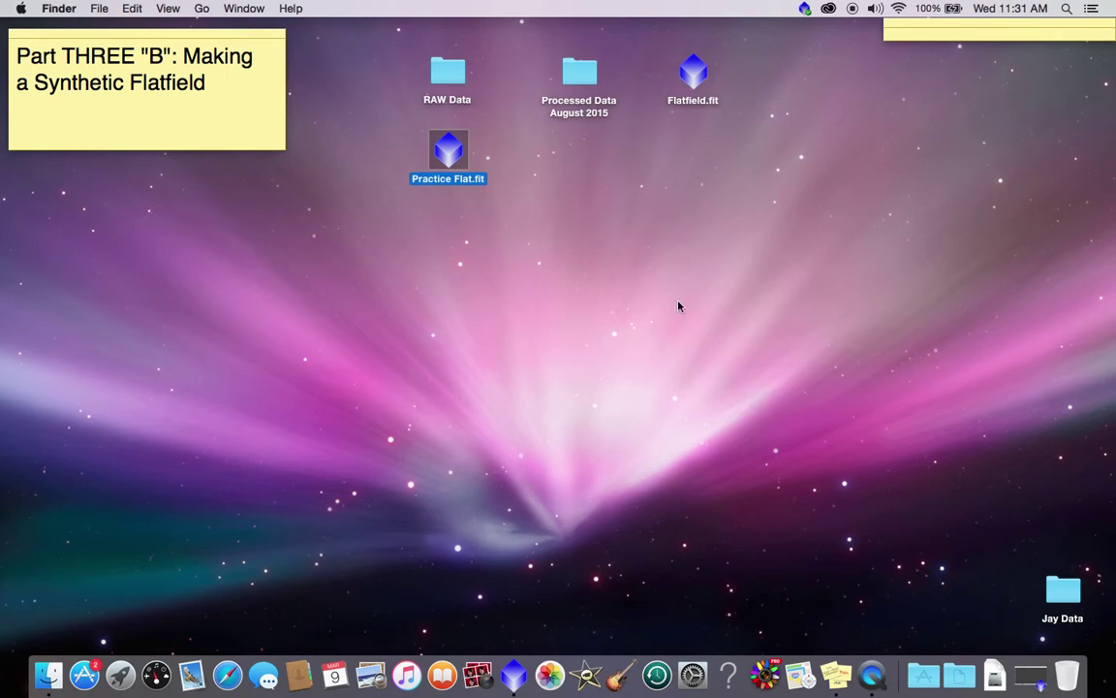
Step: Switch back to PixInsight, open the Lagoon Nebula light frame ending in 22h27m24s816ms, and auto-stretch it with ScreenTransferFunction
left_click(572, 233)
left_click(1030, 675)
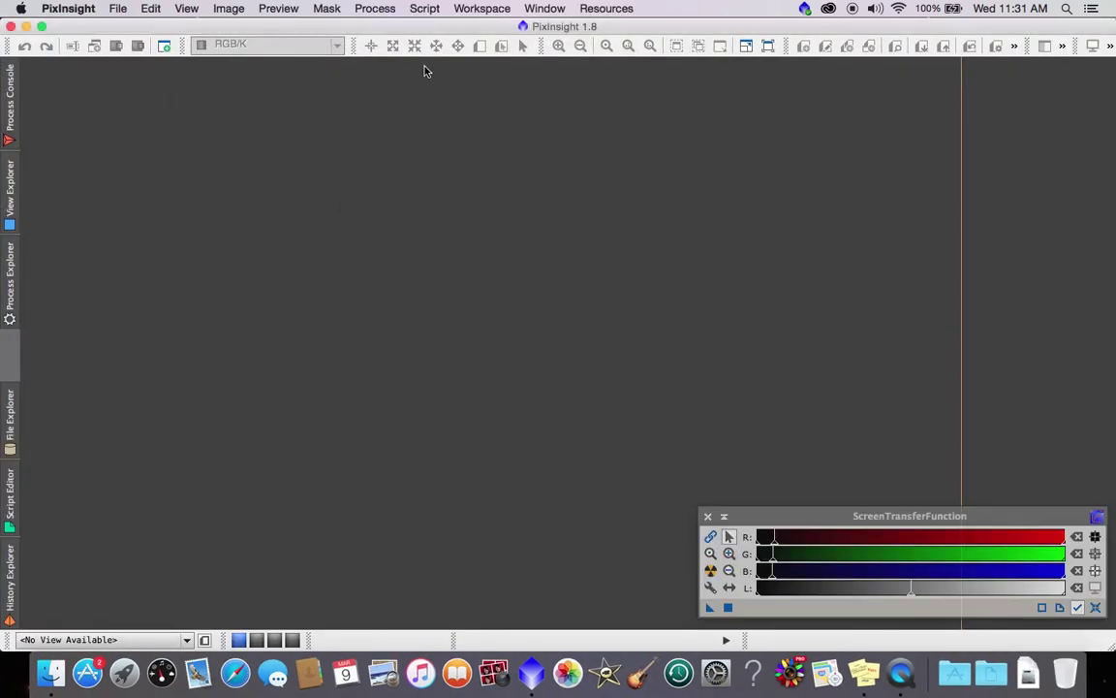
left_click(373, 10)
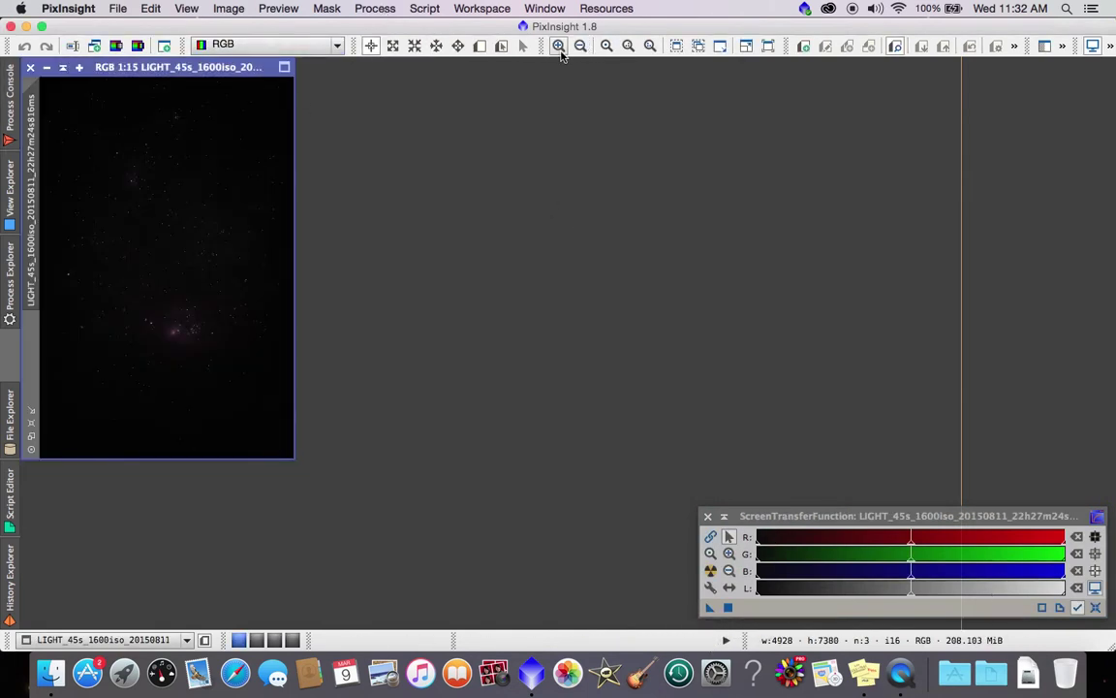
left_click(711, 571)
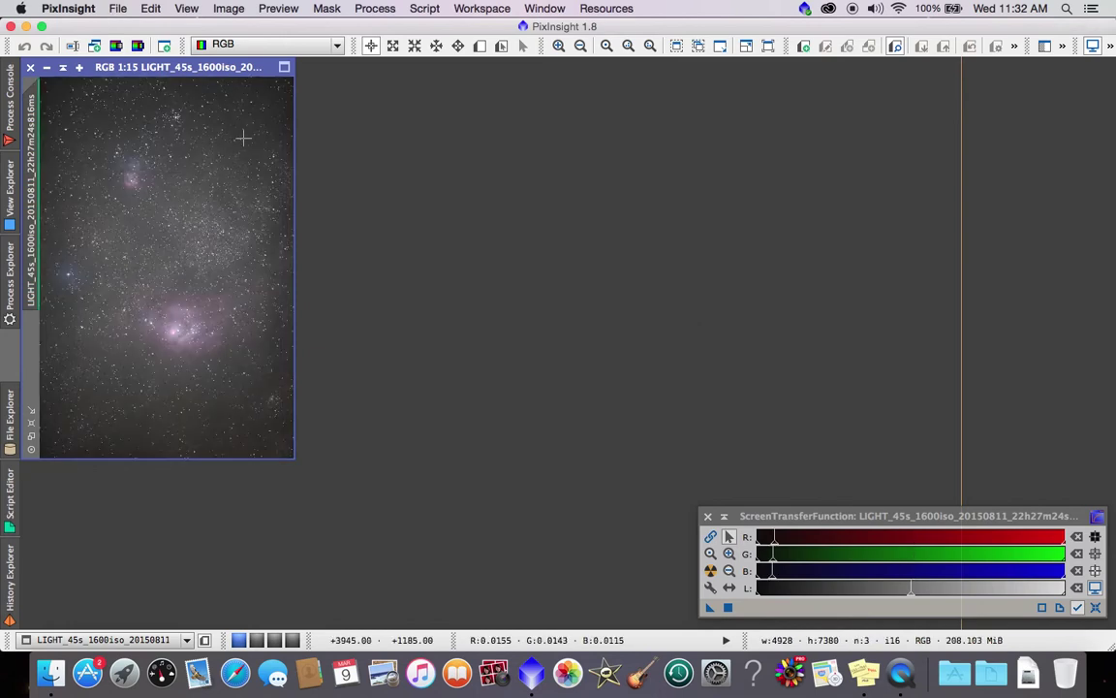
Step: Open the ImageCalibration process for the light frame
left_click(374, 9)
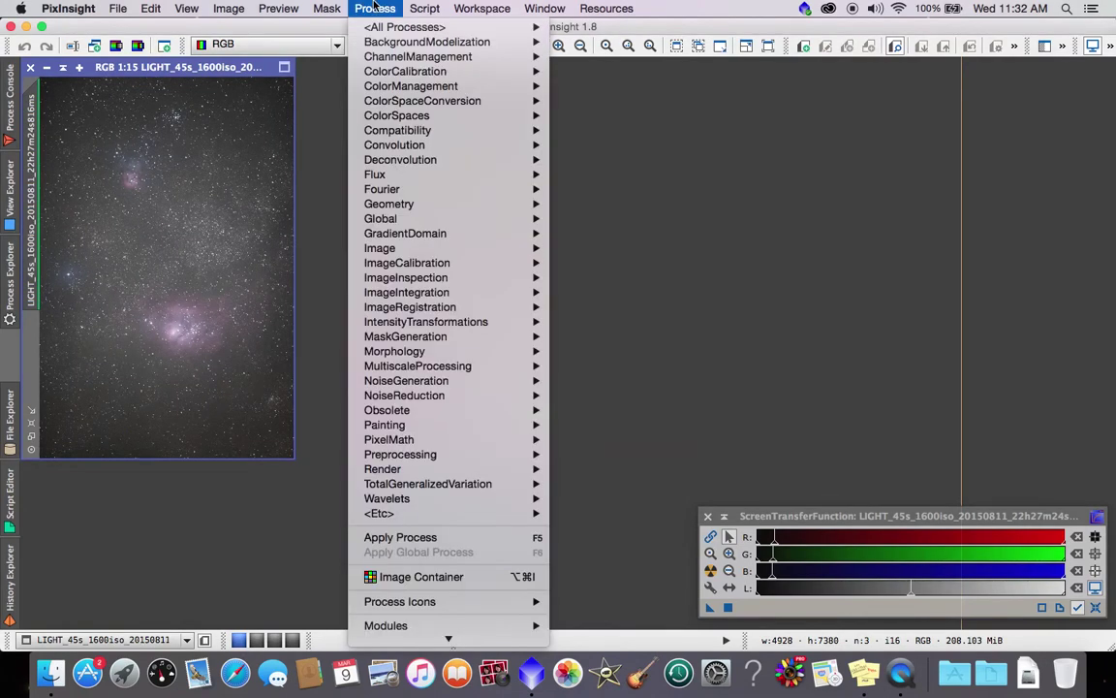
mouse_move(408, 27)
mouse_move(557, 8)
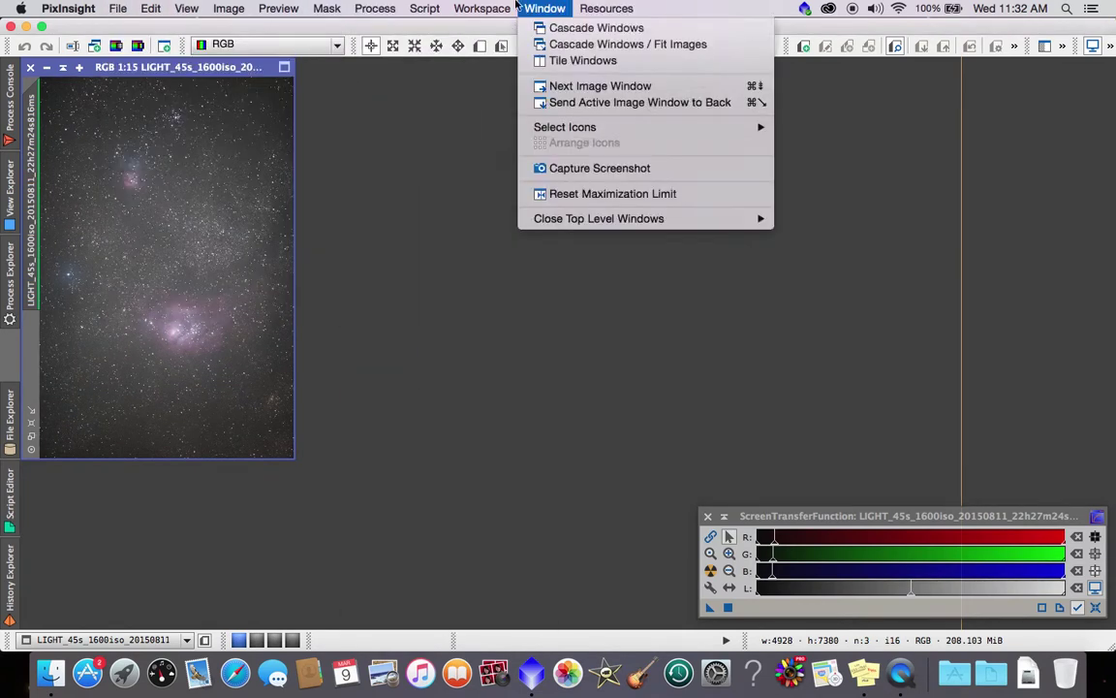
mouse_move(393, 8)
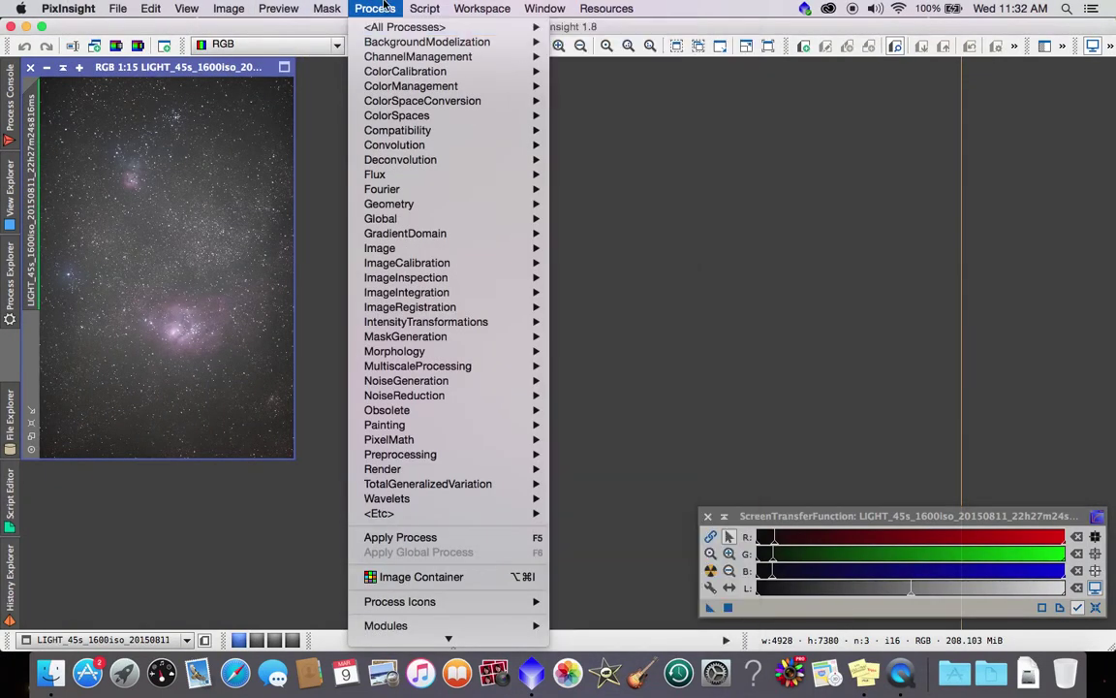
mouse_move(355, 26)
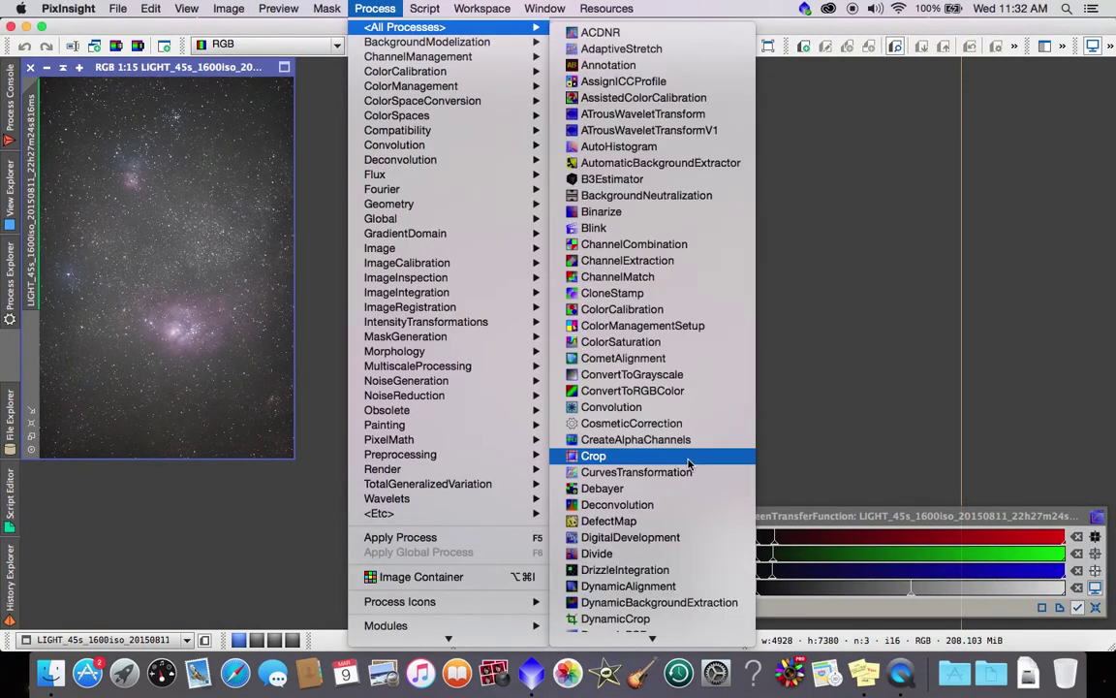
scroll(678, 582, "down", 10)
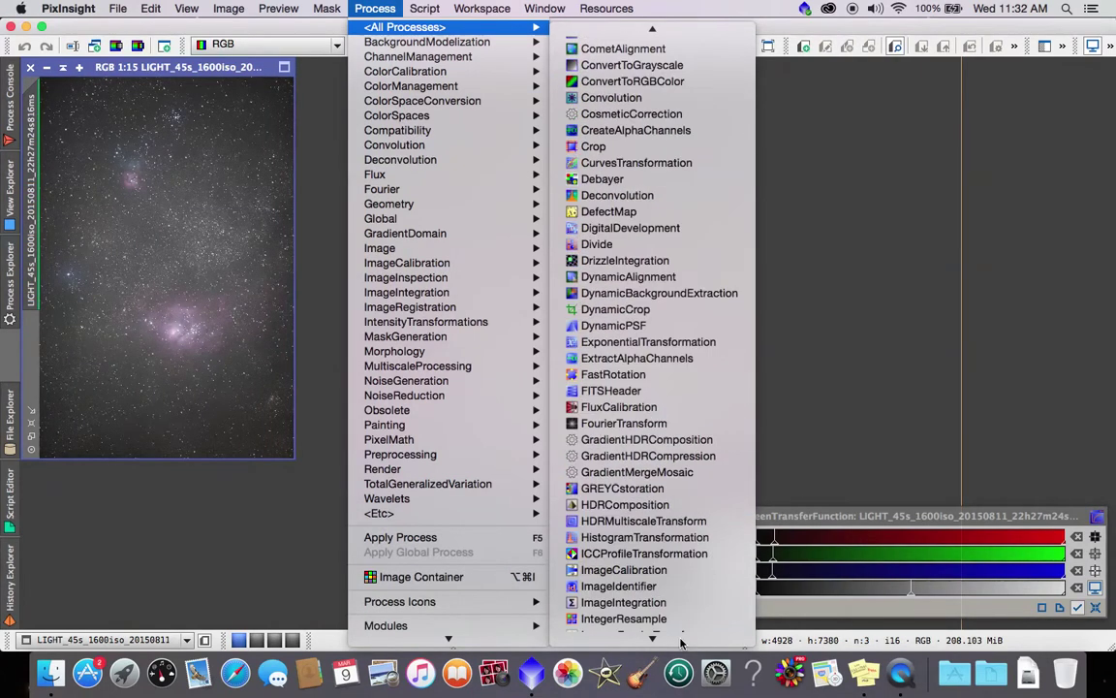
left_click(662, 501)
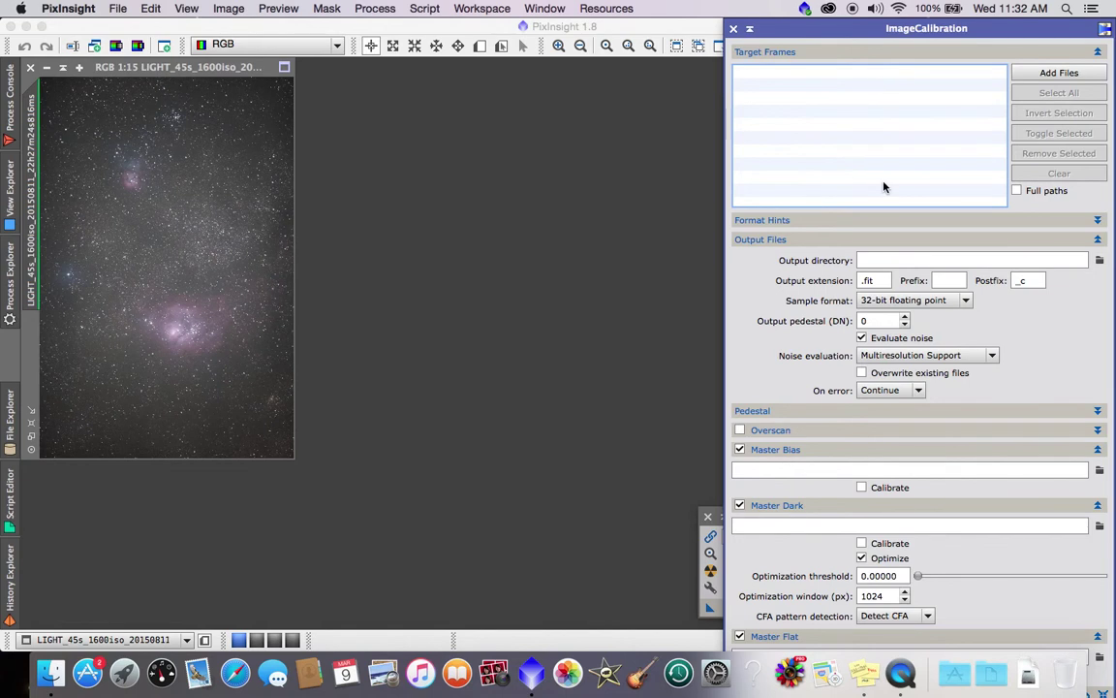
Step: Add the first Lagoon Nebula light frame from RAW Data, 2015-08-11, to ImageCalibration as the target frame
left_click(177, 68)
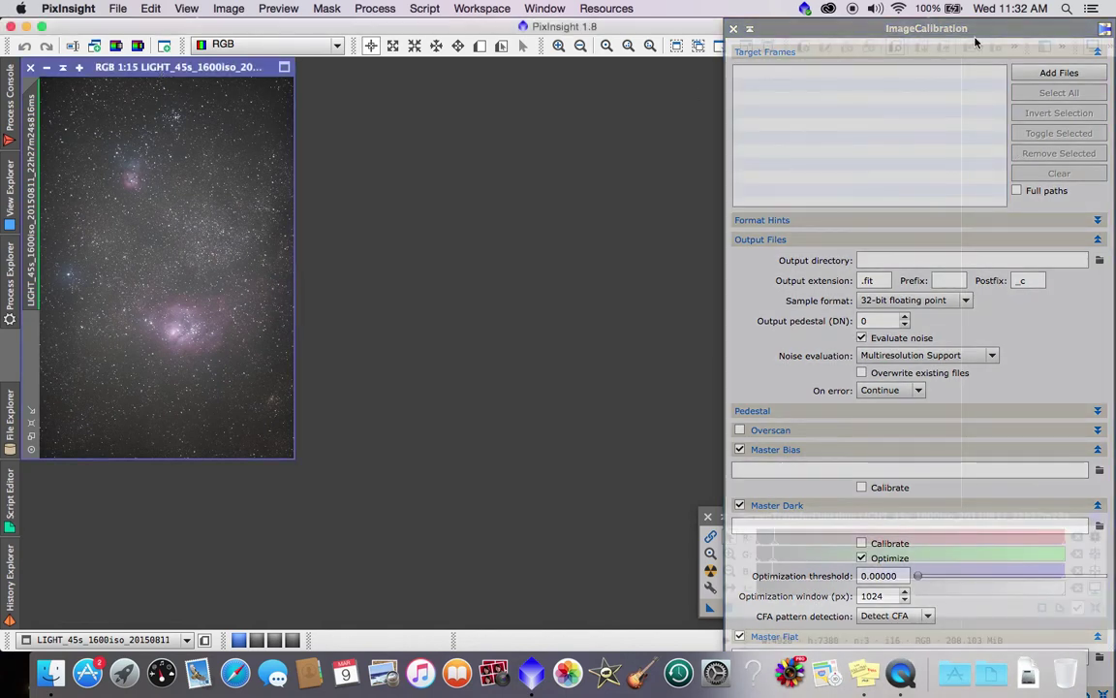
left_click(930, 85)
left_click(1060, 72)
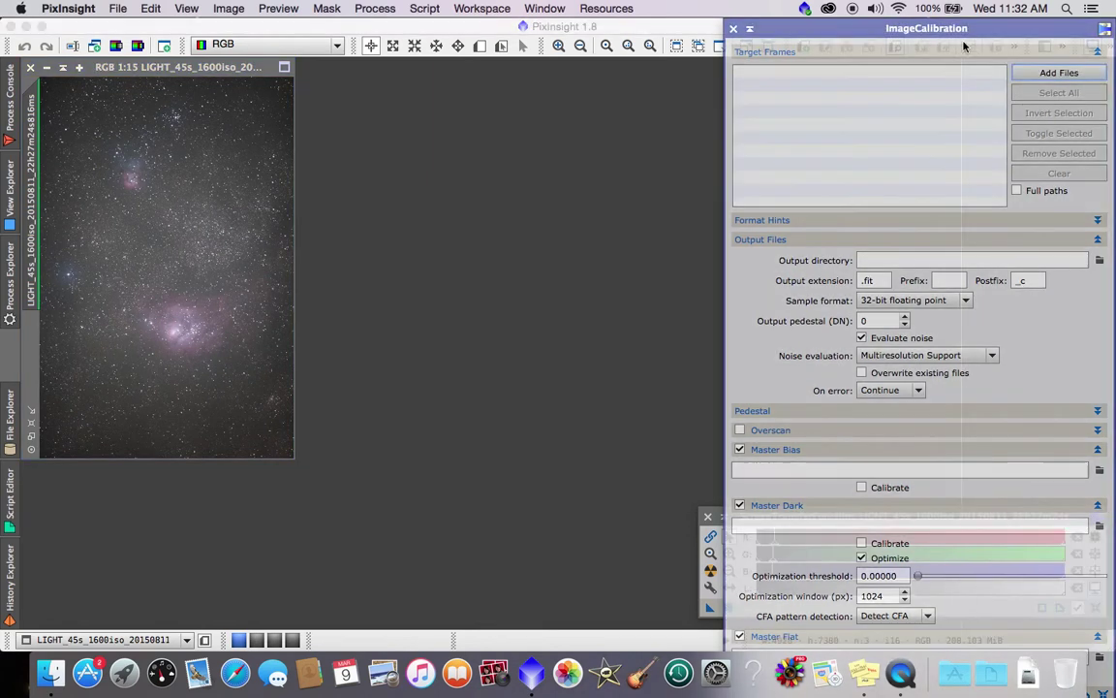
left_click(334, 218)
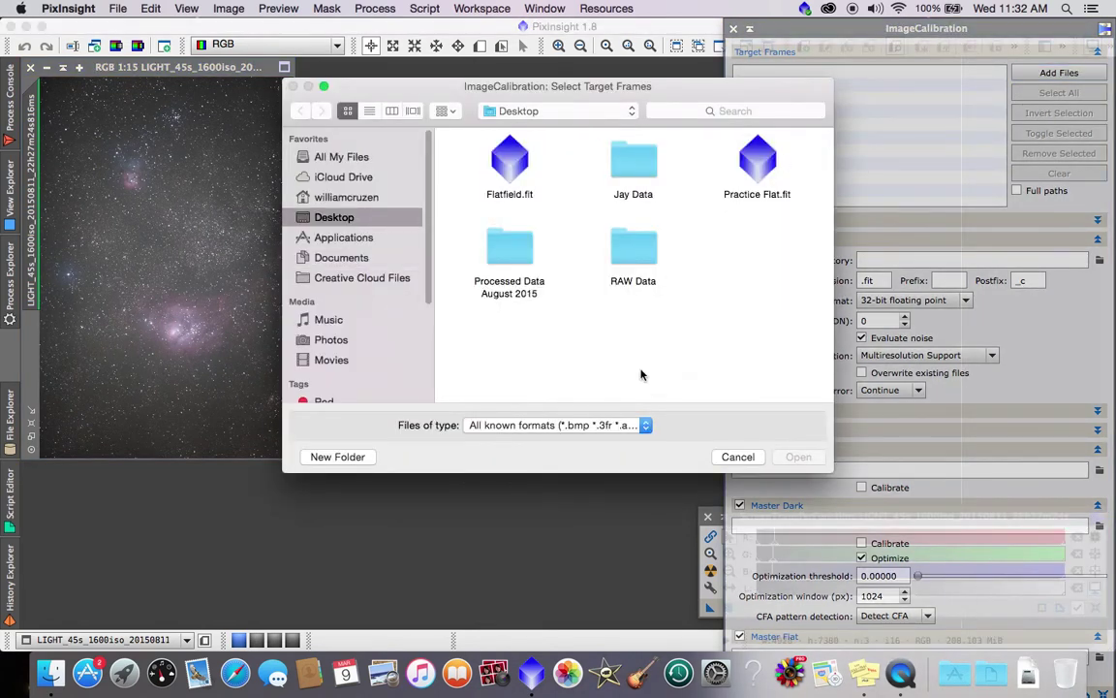
double_click(636, 254)
left_click(500, 169)
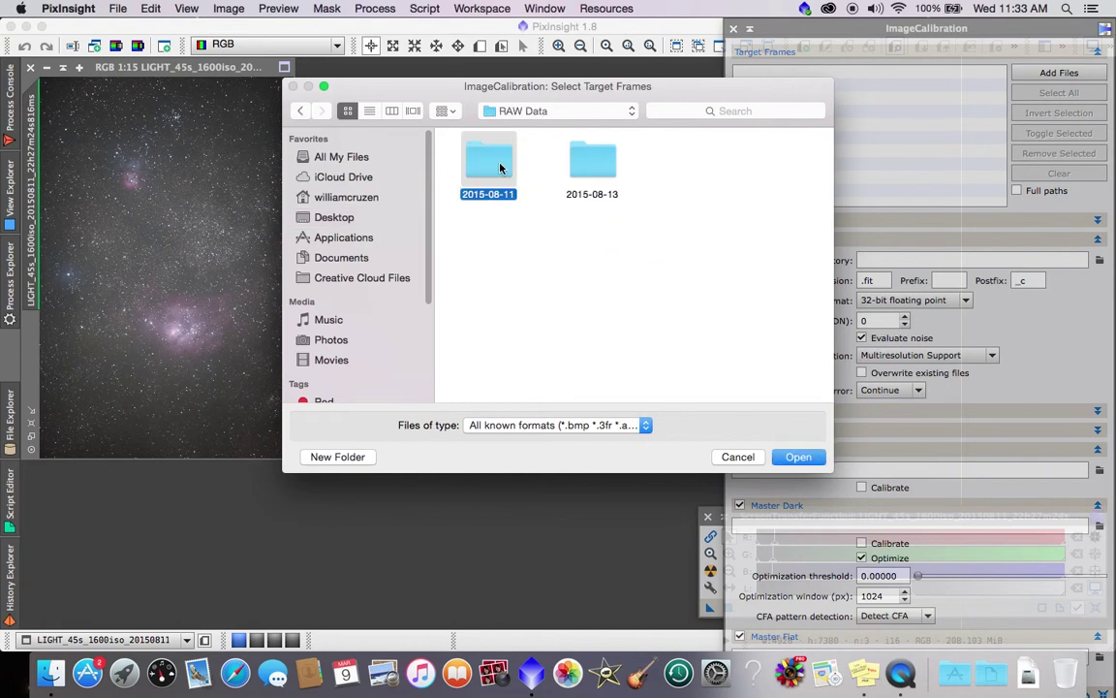
double_click(500, 169)
double_click(590, 160)
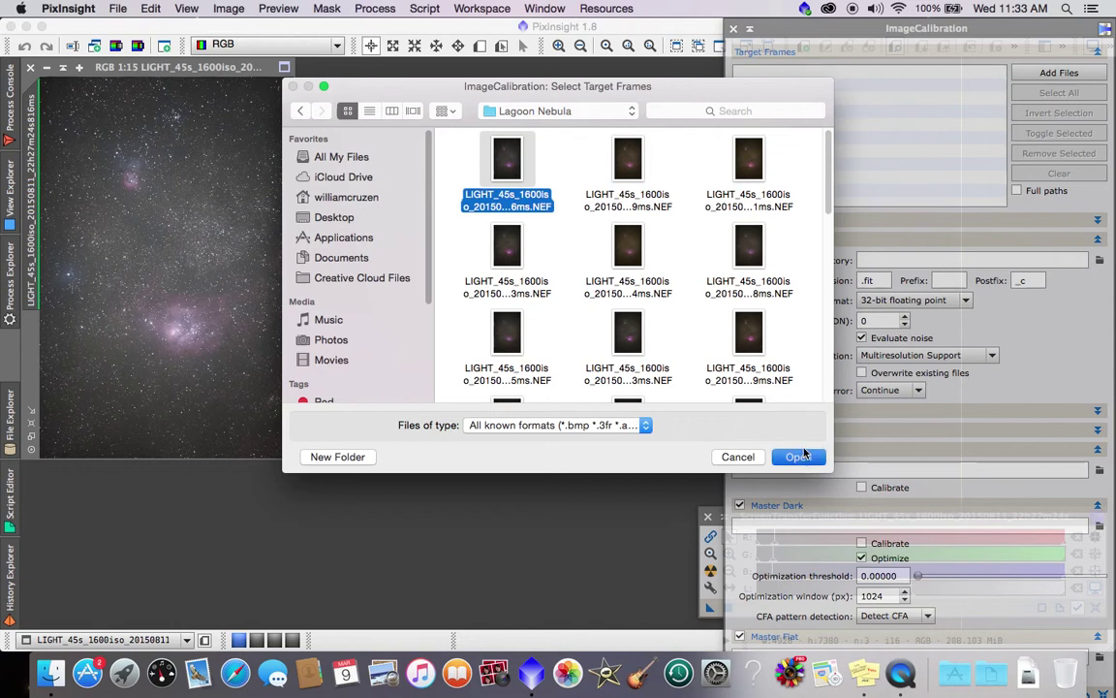
left_click(798, 457)
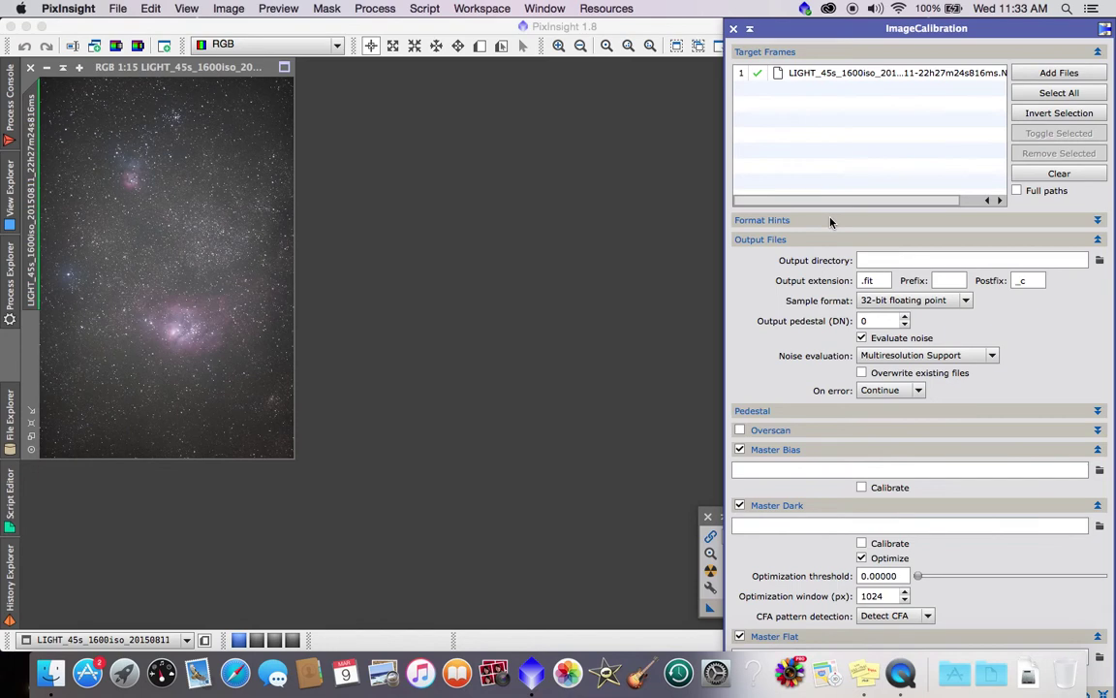
Step: Allow ImageCalibration to overwrite existing output files, and collapse its target frame and output file sections
left_click(793, 74)
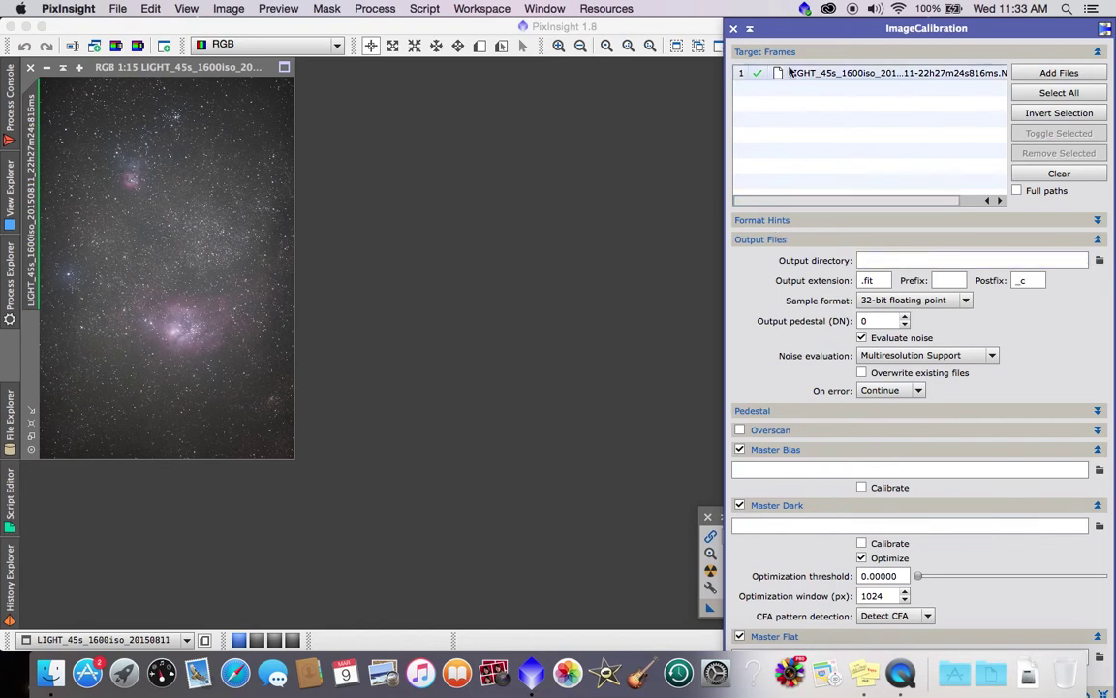
left_click(796, 241)
left_click(798, 55)
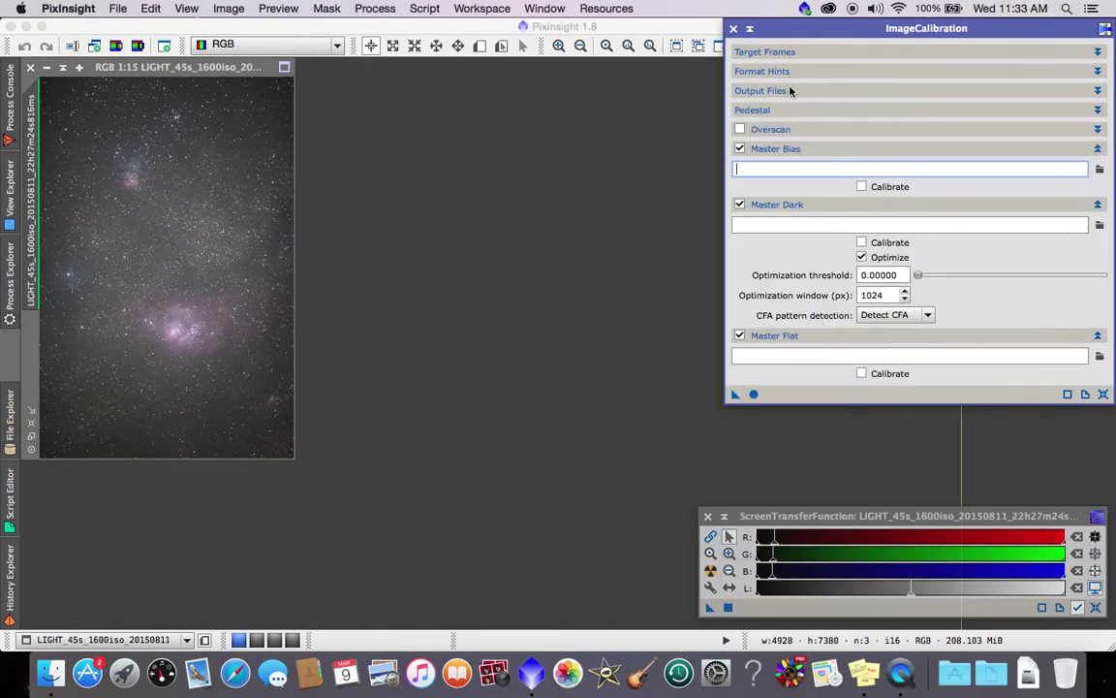
left_click(792, 91)
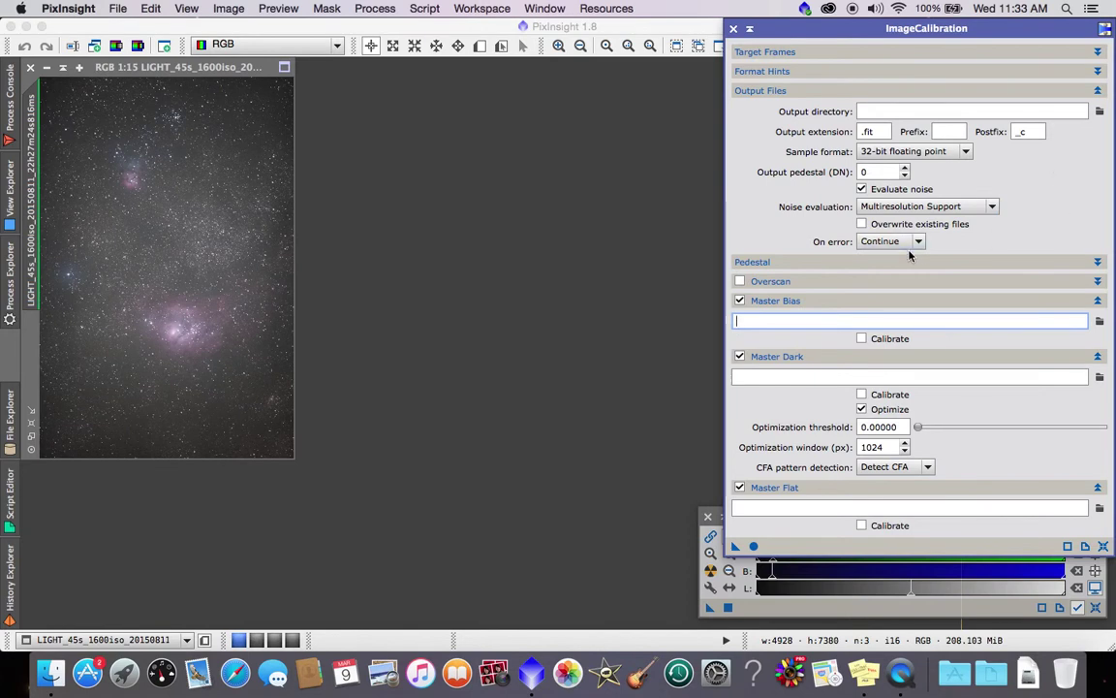
left_click(785, 92)
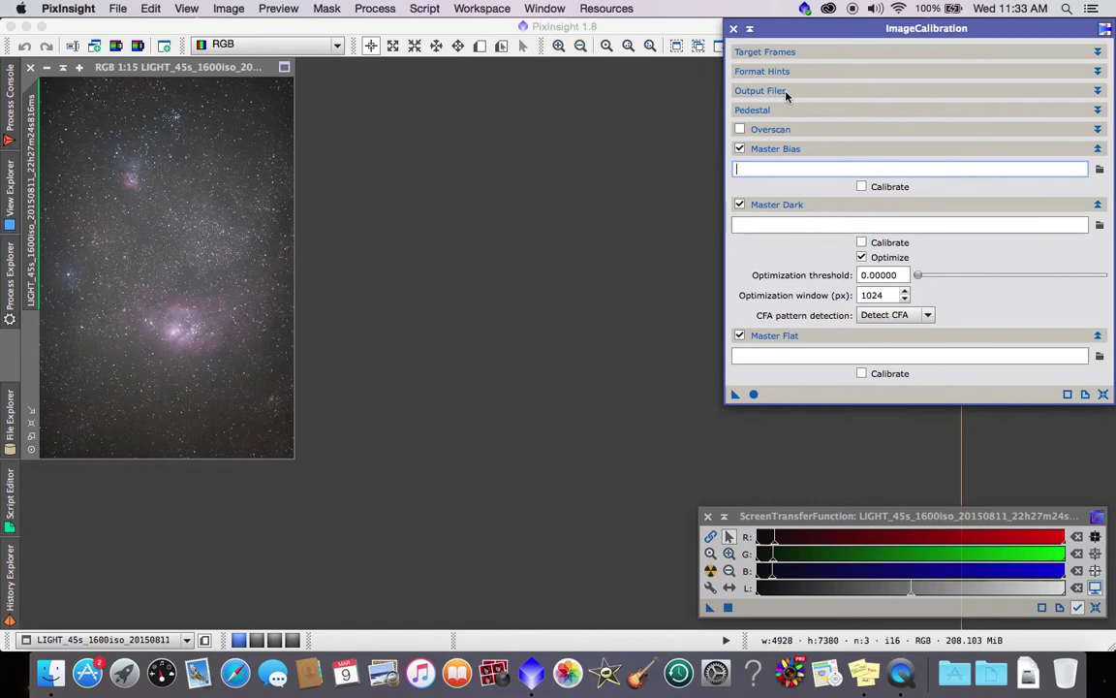
left_click(785, 91)
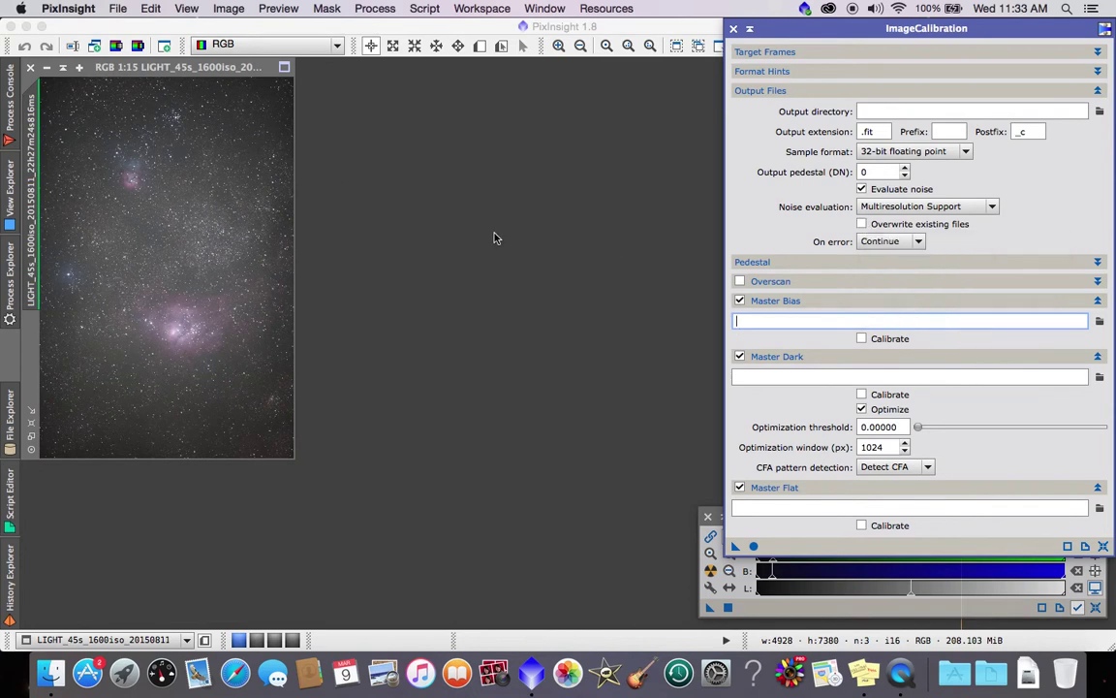
left_click(862, 225)
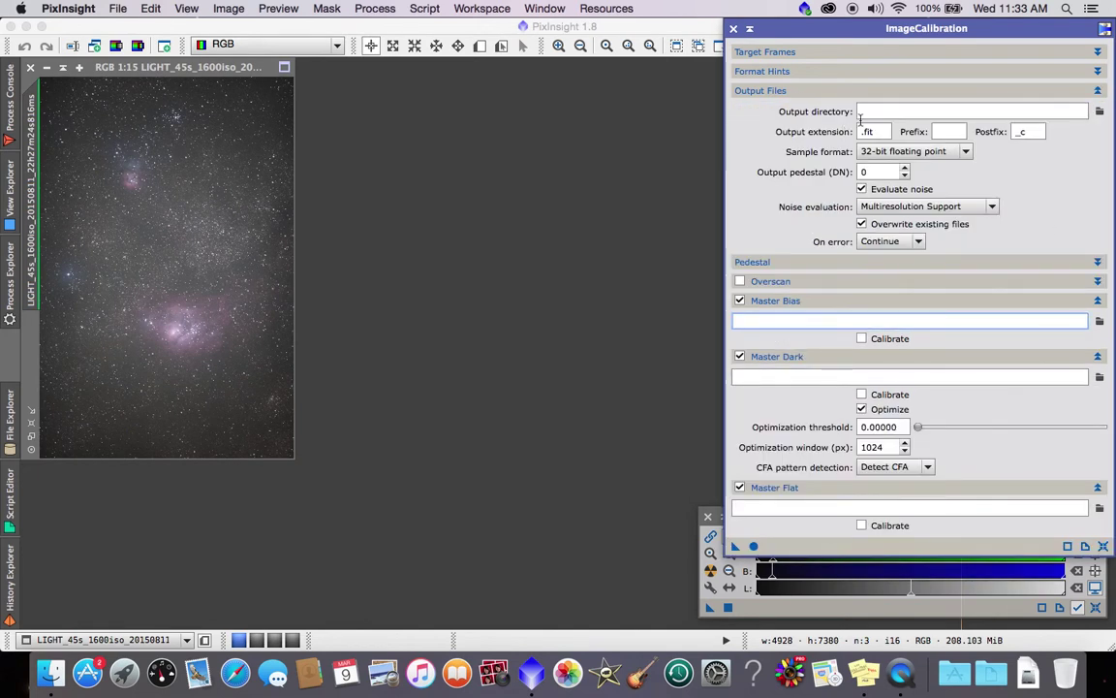
left_click(861, 115)
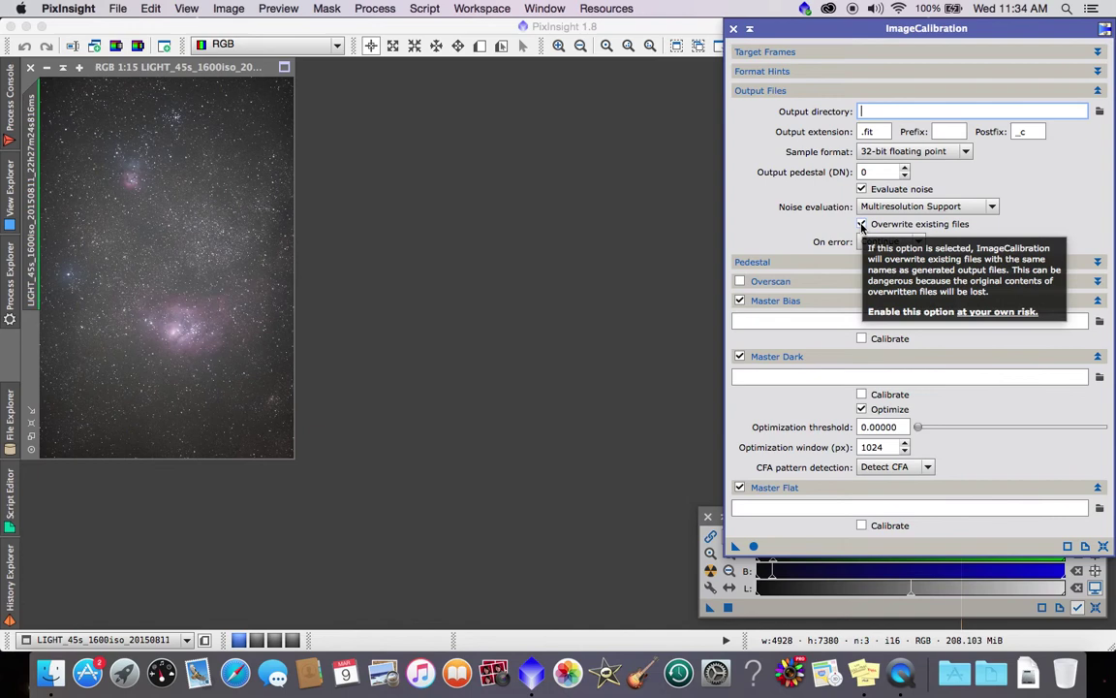
left_click(763, 91)
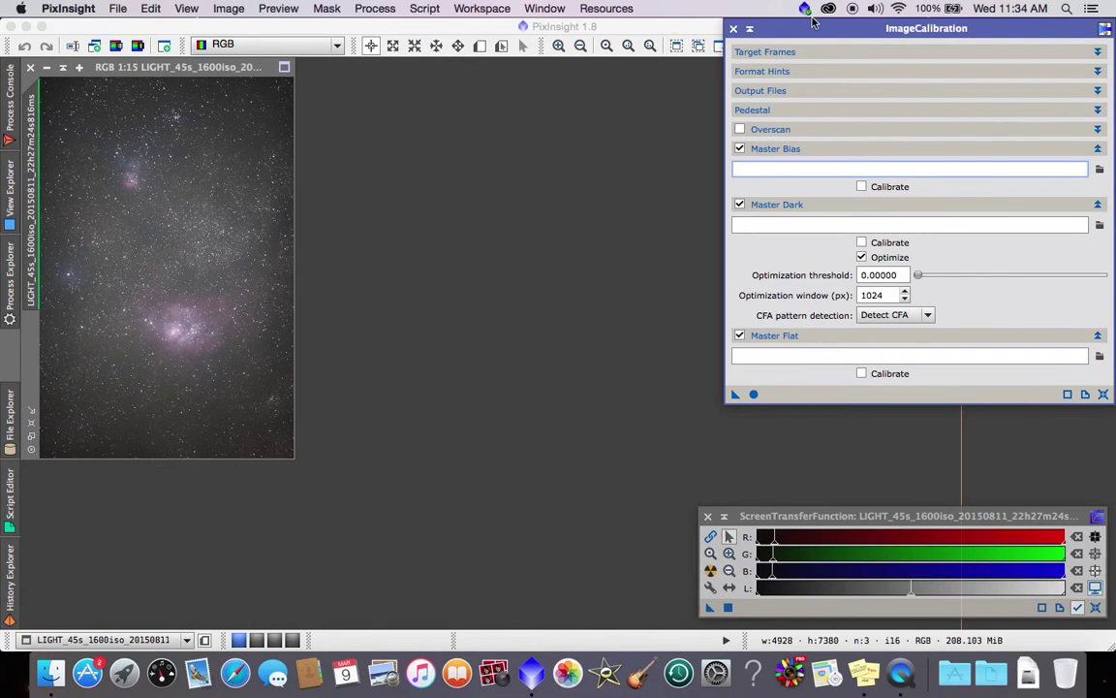
left_click(738, 51)
left_click(739, 51)
left_click(792, 91)
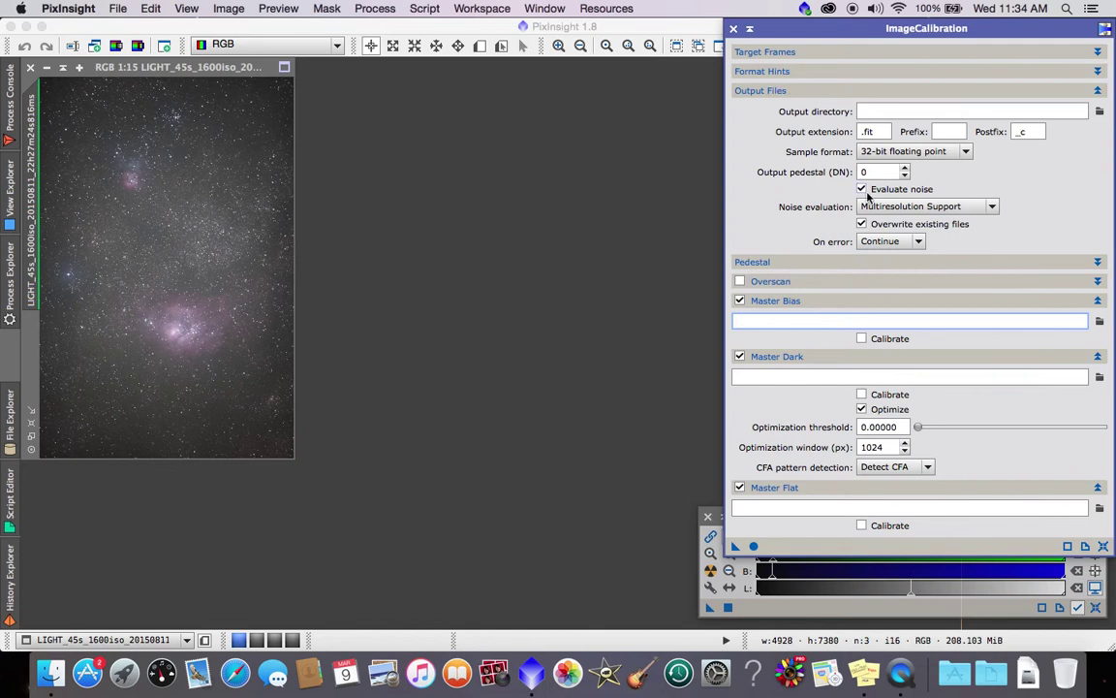
left_click(765, 91)
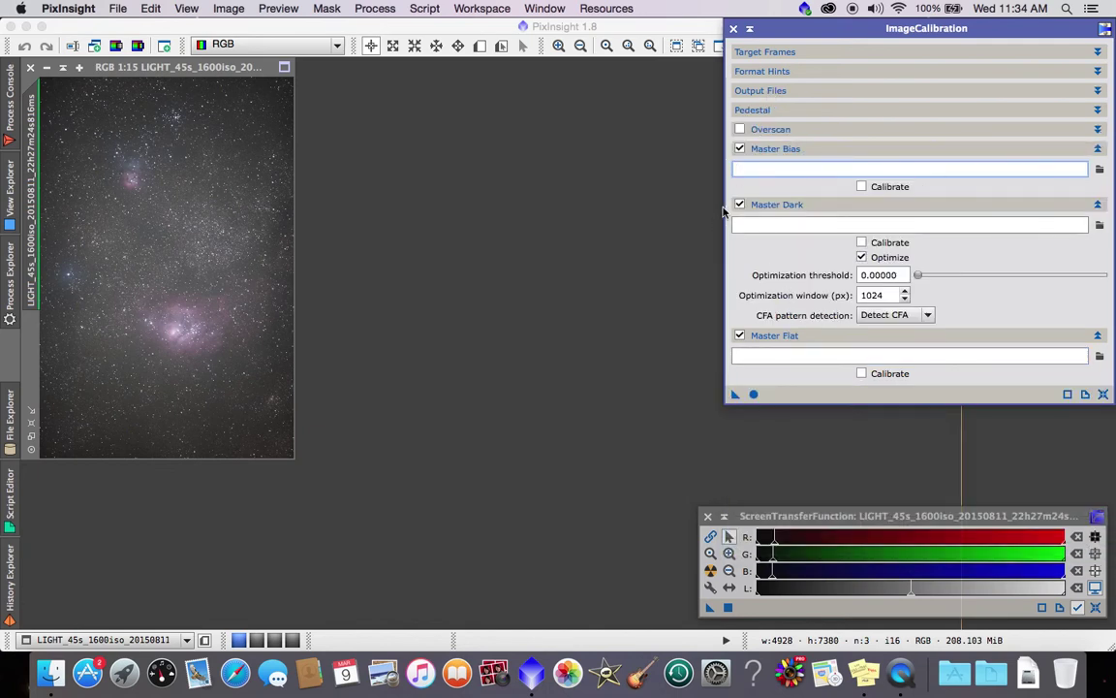
Step: Disable Master Bias and Master Dark in ImageCalibration and collapse both sections
left_click(741, 149)
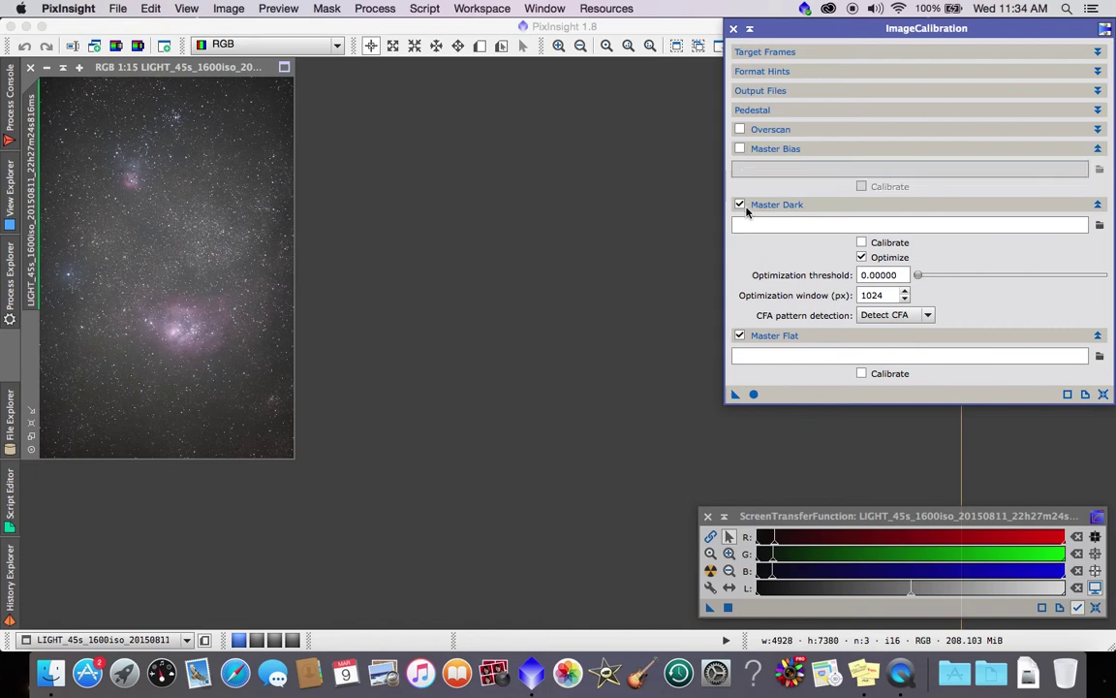
left_click(743, 204)
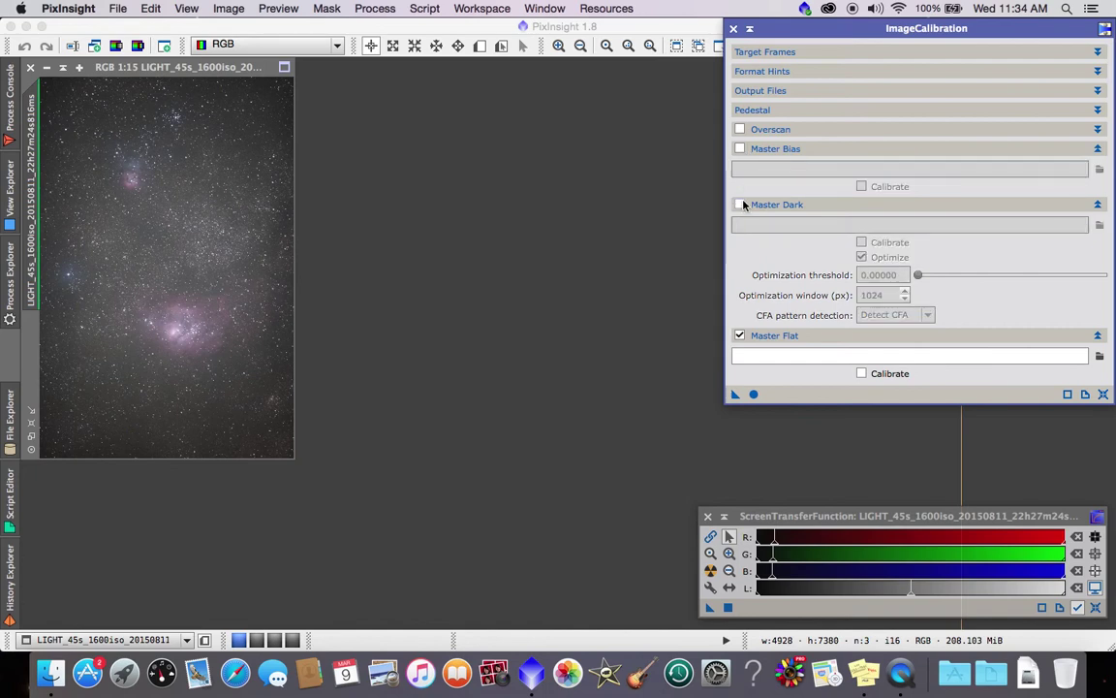
left_click(787, 149)
left_click(792, 169)
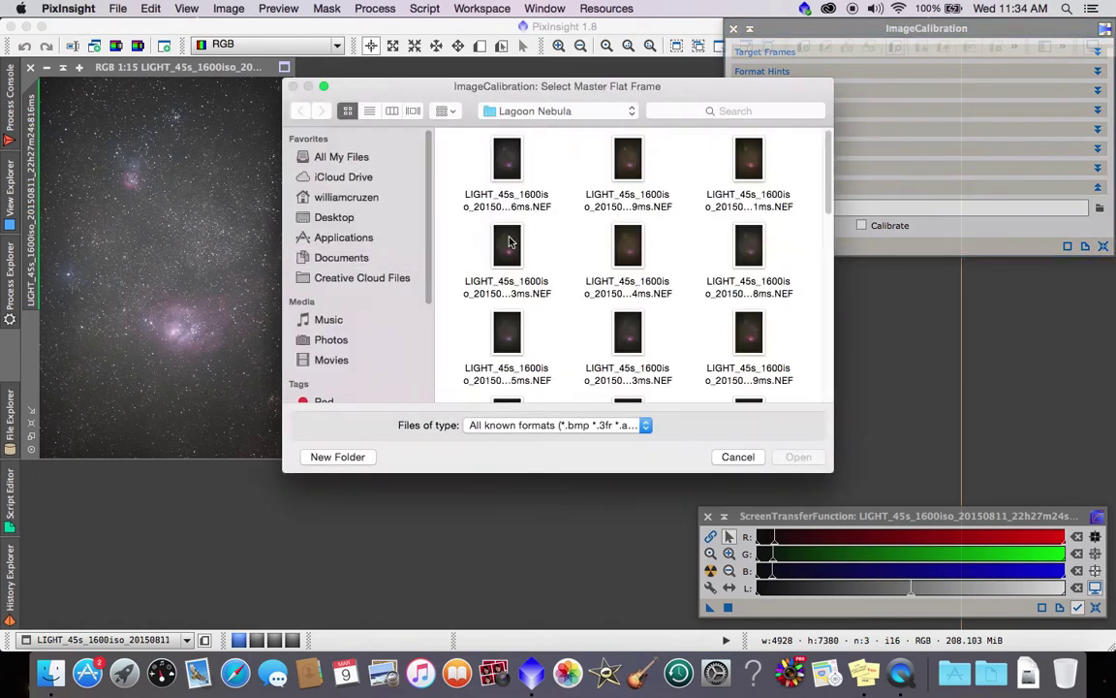
Step: Load Practice Flat.fit from the Desktop as the master flat with Calibrate enabled, and run ImageCalibration on the target frame
left_click(329, 217)
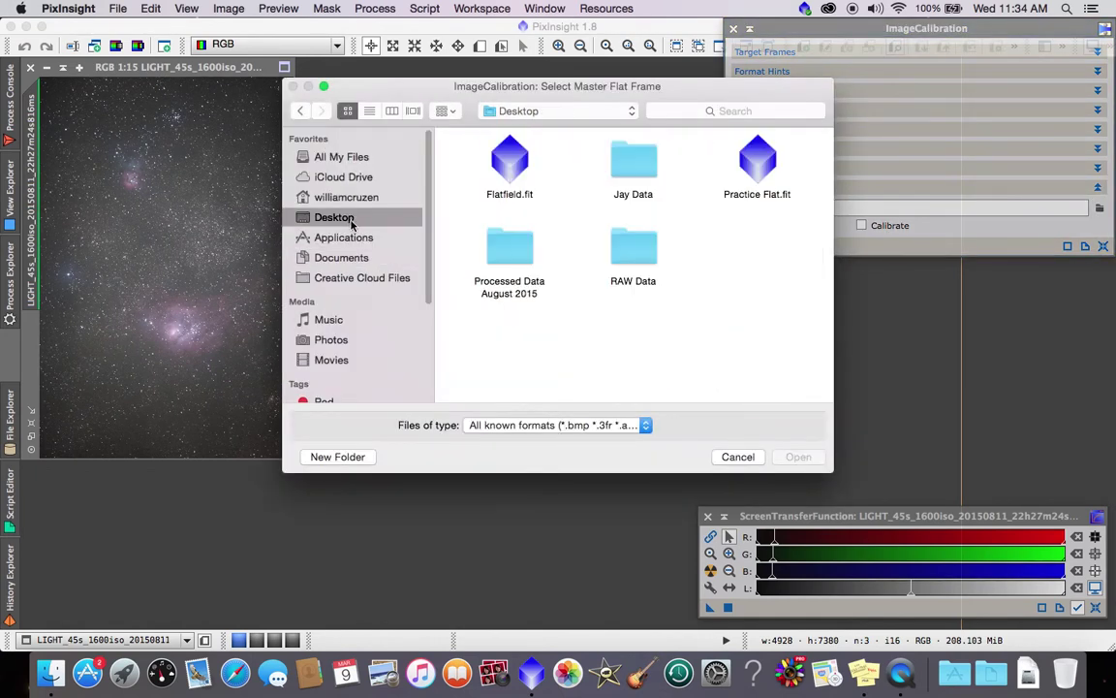
double_click(770, 162)
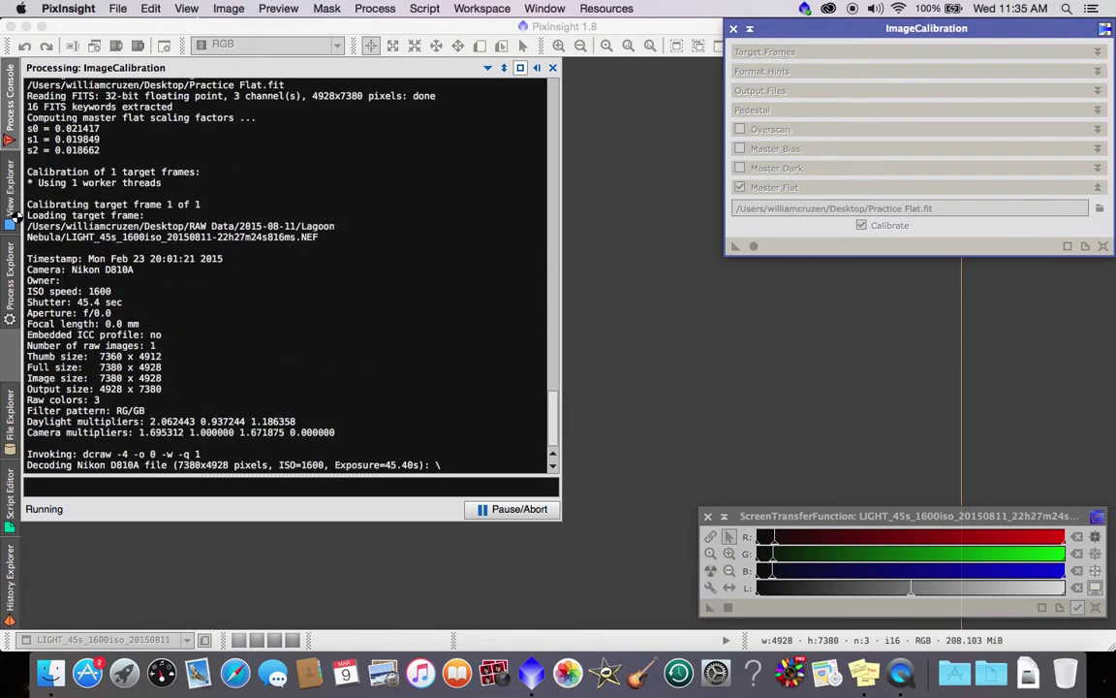
left_click(11, 194)
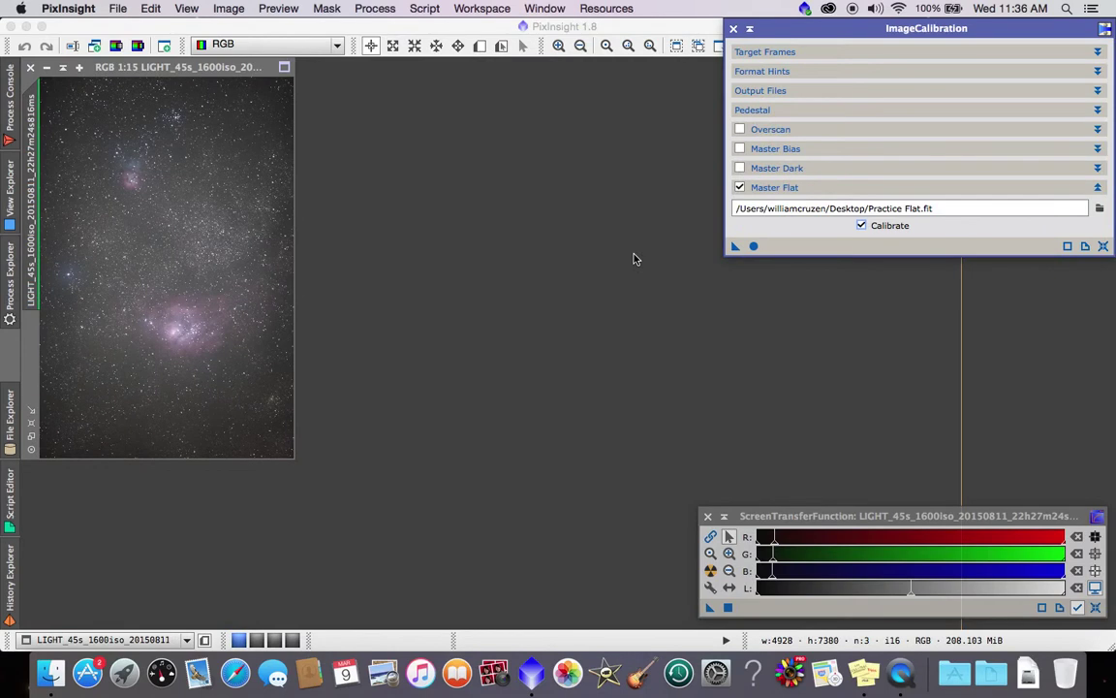
left_click(10, 118)
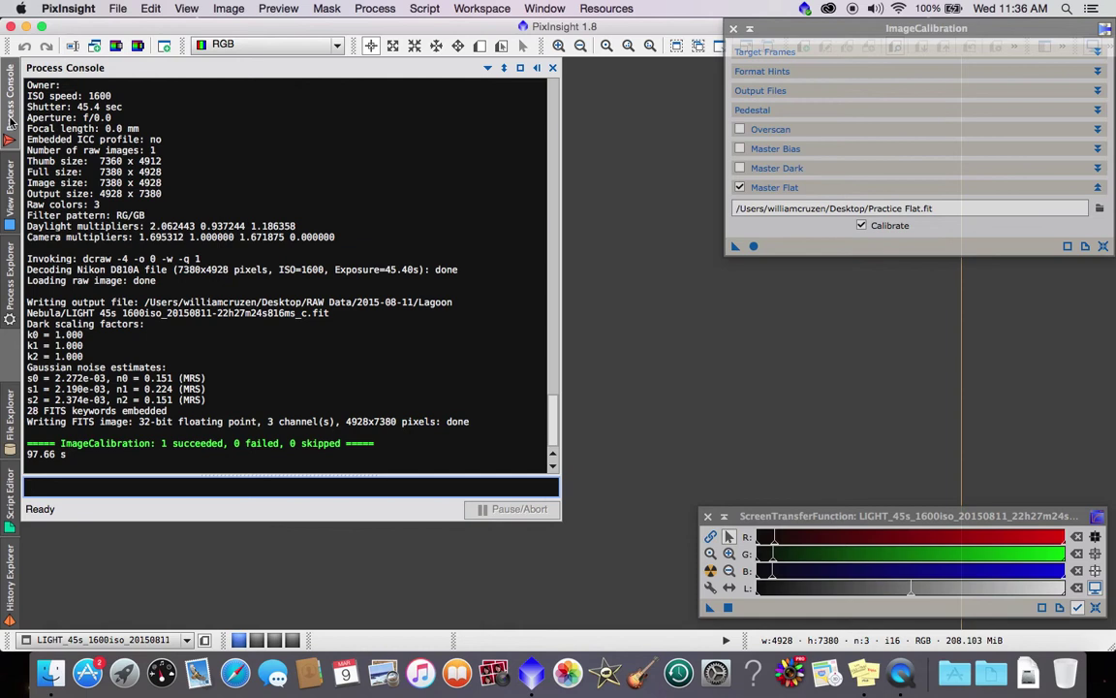
left_click(667, 320)
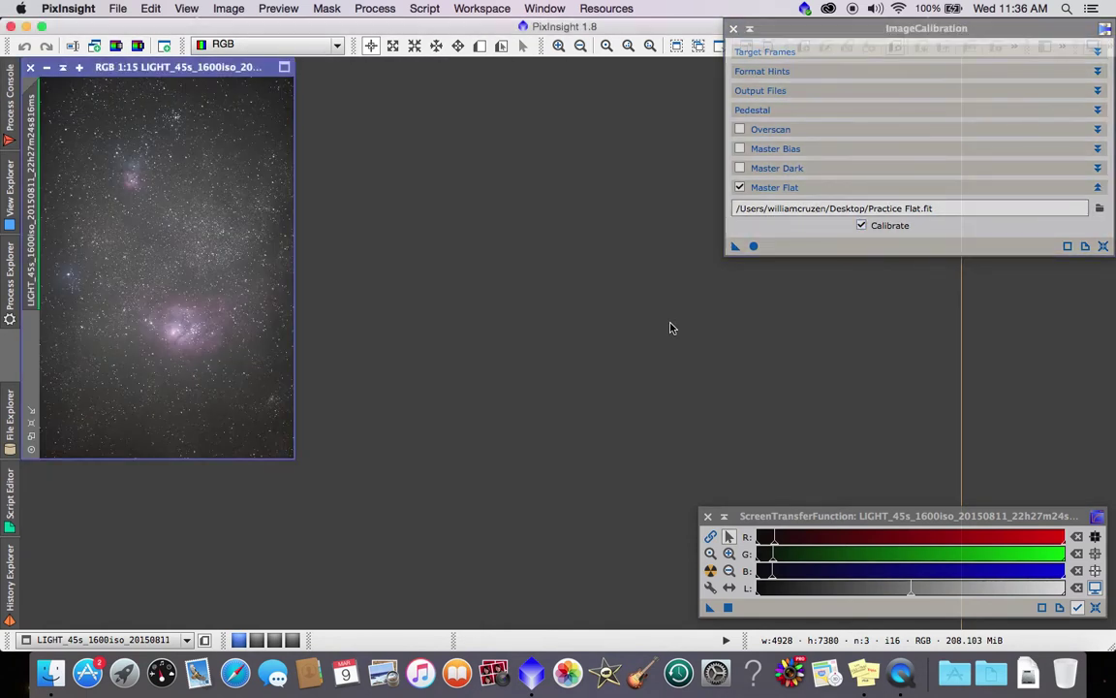
mouse_move(176, 67)
left_mouse_down()
mouse_move(336, 86)
mouse_move(178, 67)
left_mouse_up()
mouse_move(1031, 28)
left_mouse_down()
mouse_move(741, 203)
mouse_move(1033, 31)
left_mouse_up()
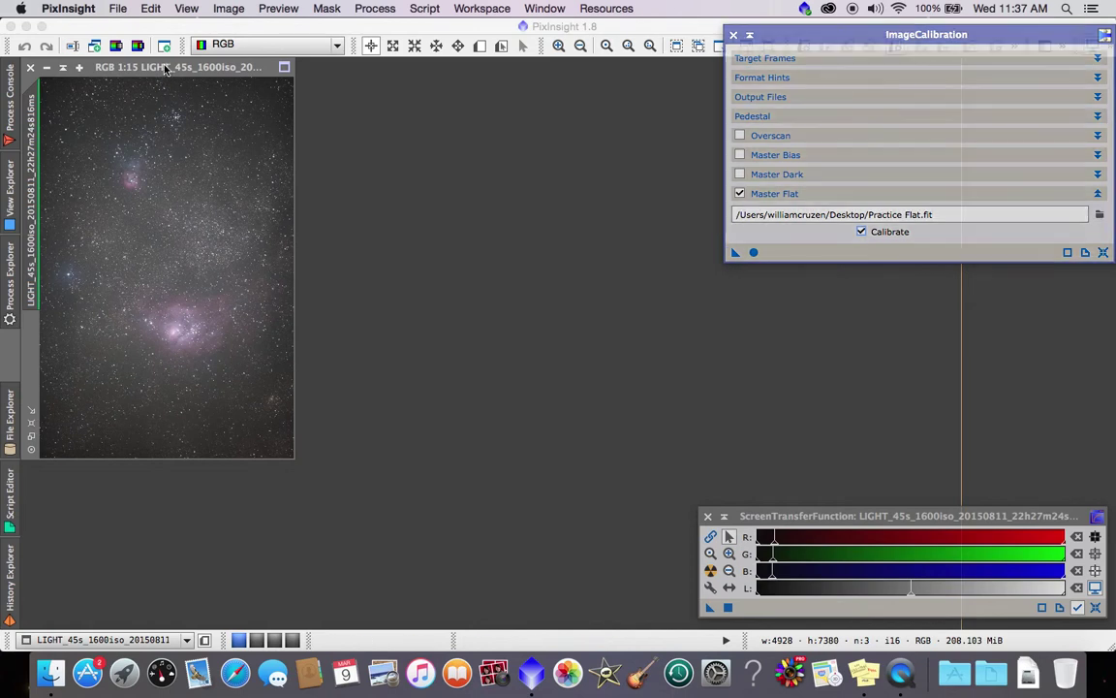
left_click(165, 69)
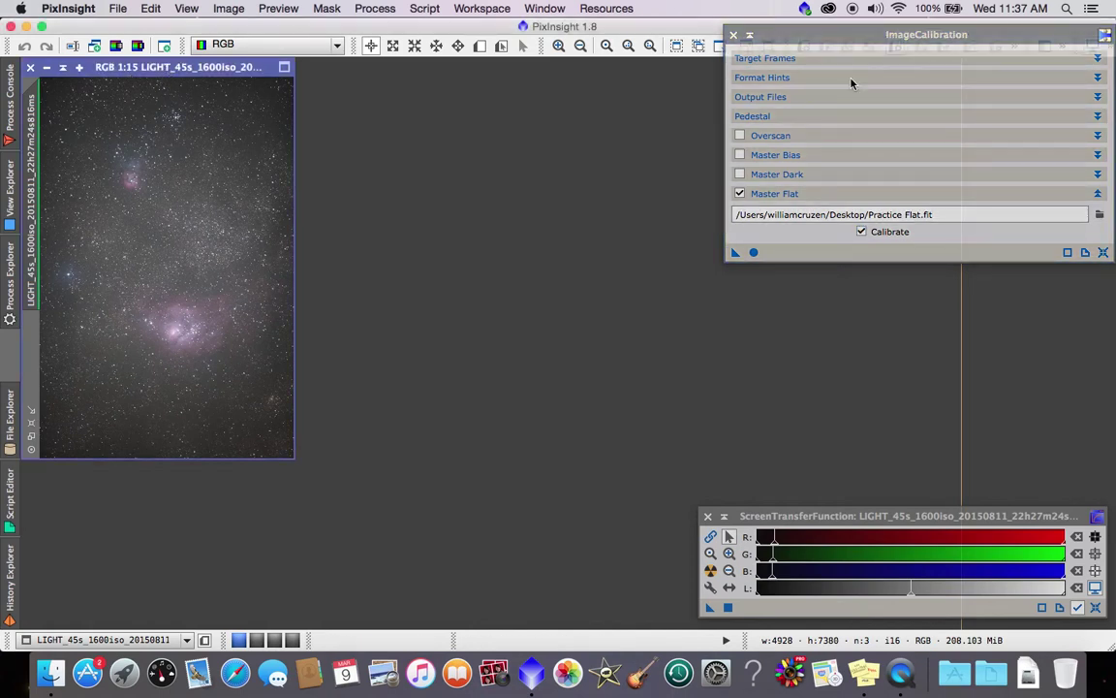
Step: Turn off overwriting of existing files in ImageCalibration and set the output directory to the Desktop, then collapse the output settings
left_click(797, 97)
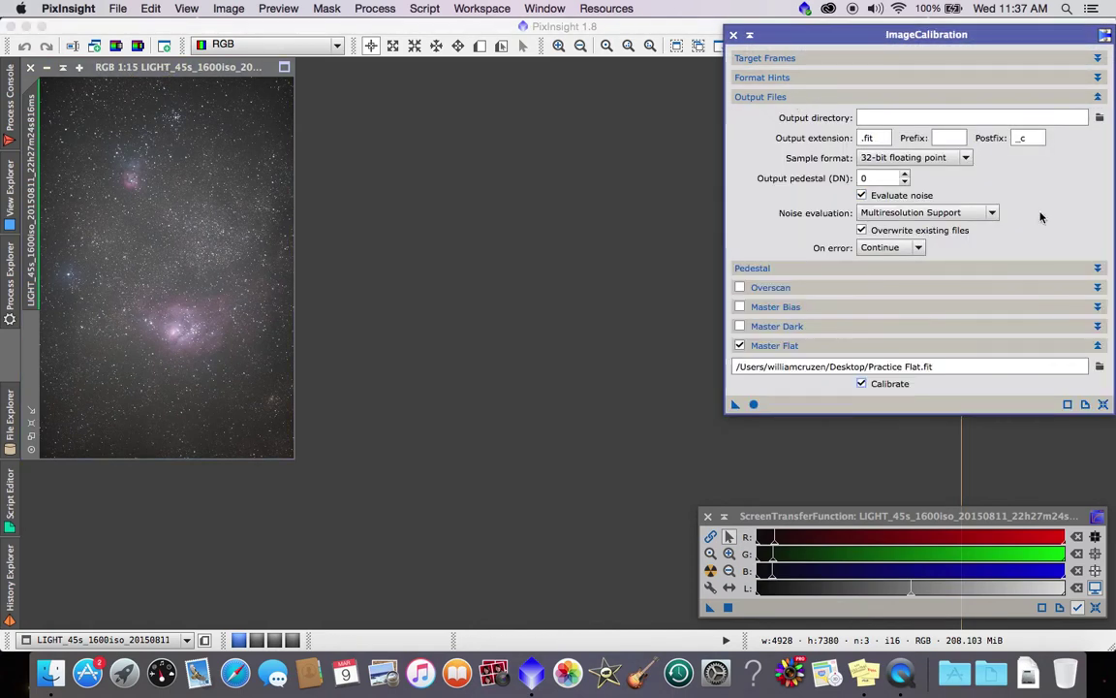
left_click(862, 231)
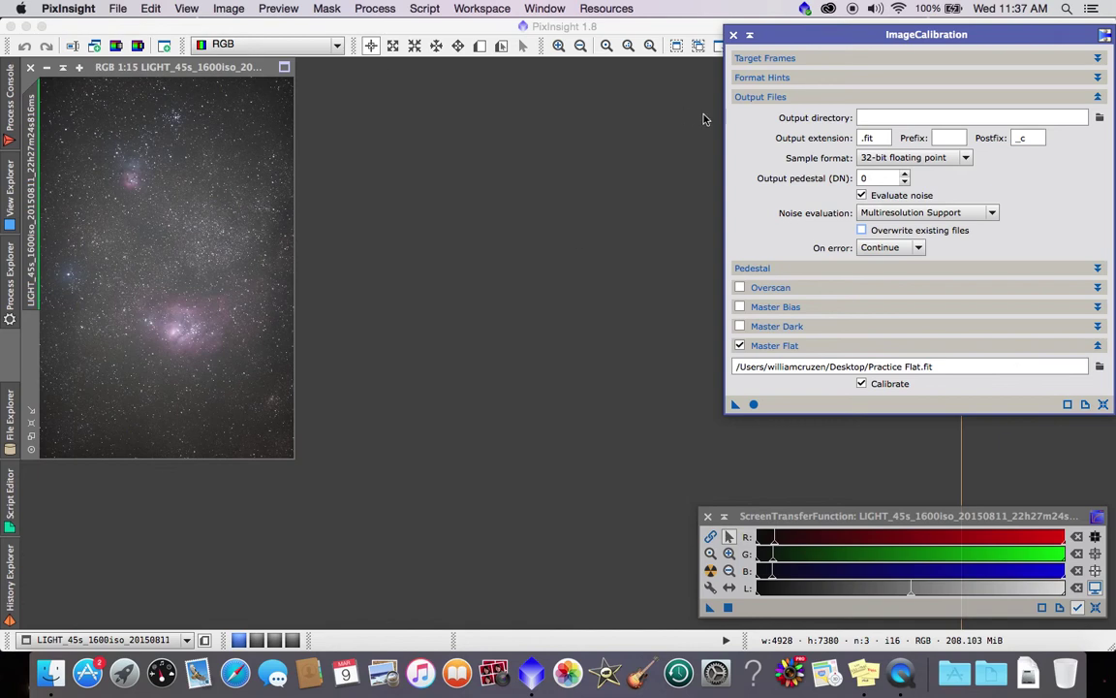
left_click(1100, 118)
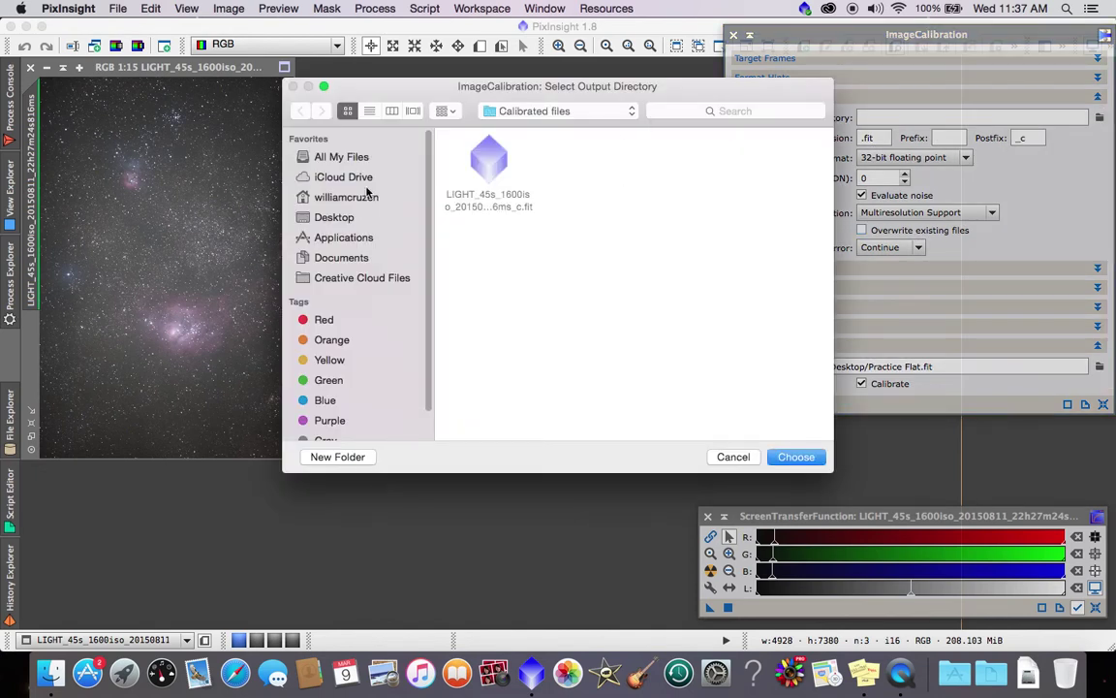
left_click(339, 217)
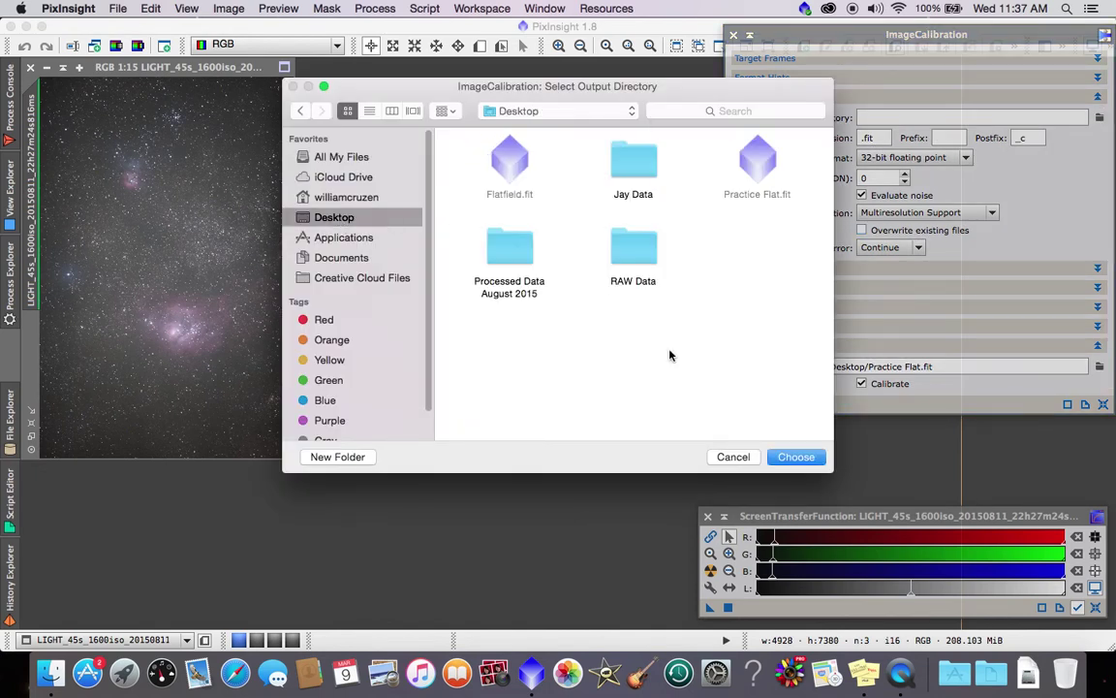
left_click(804, 457)
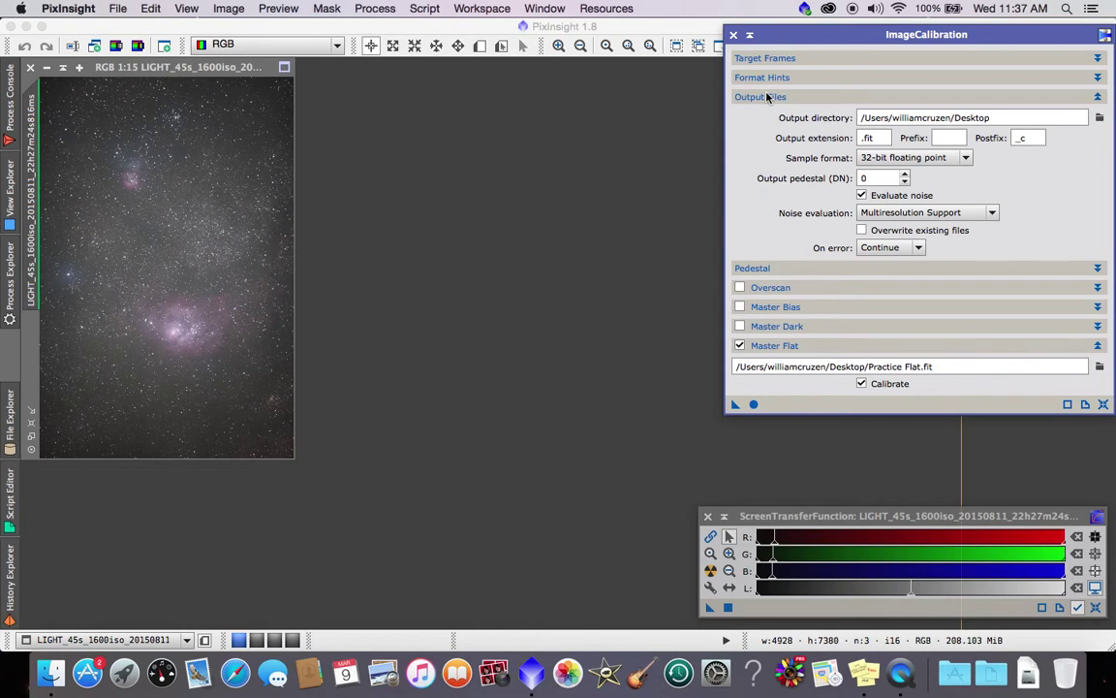
left_click(768, 97)
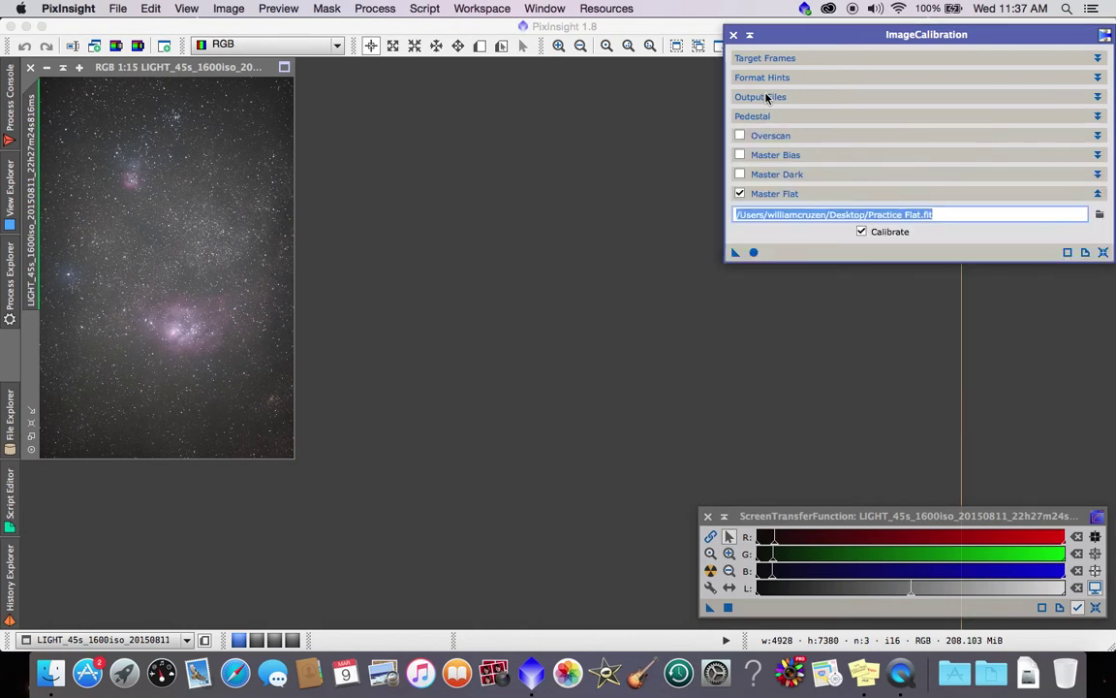
Step: Run ImageCalibration in the global context to calibrate the target frame with the practice flat
left_click_drag(735, 252, 122, 257)
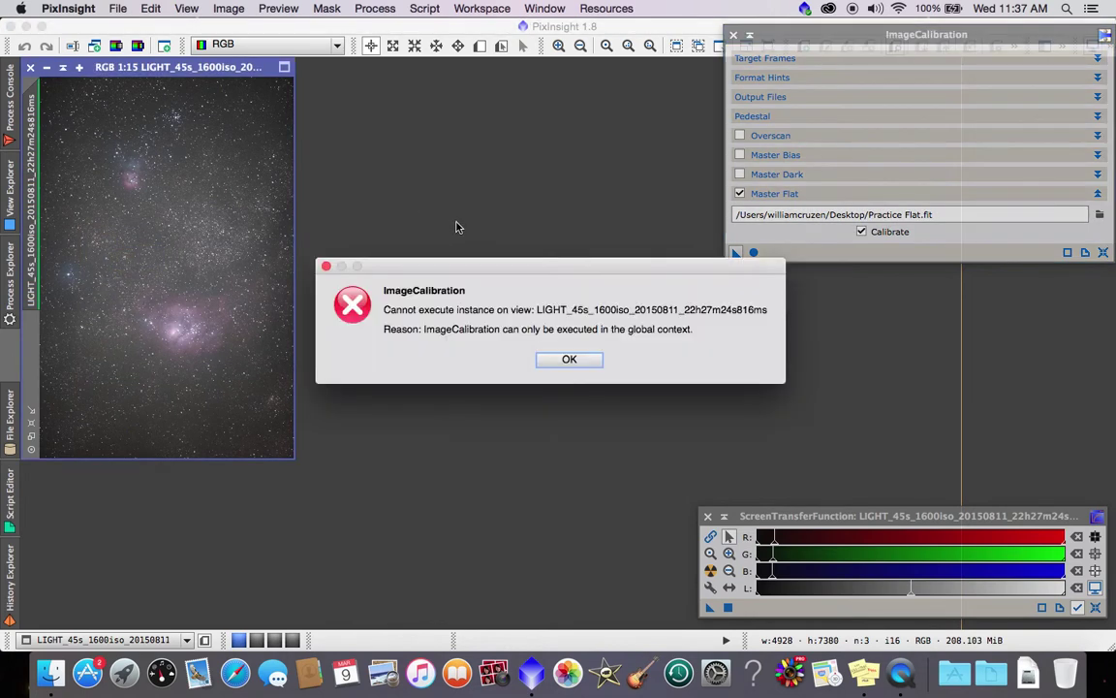
left_click(572, 358)
left_click(753, 252)
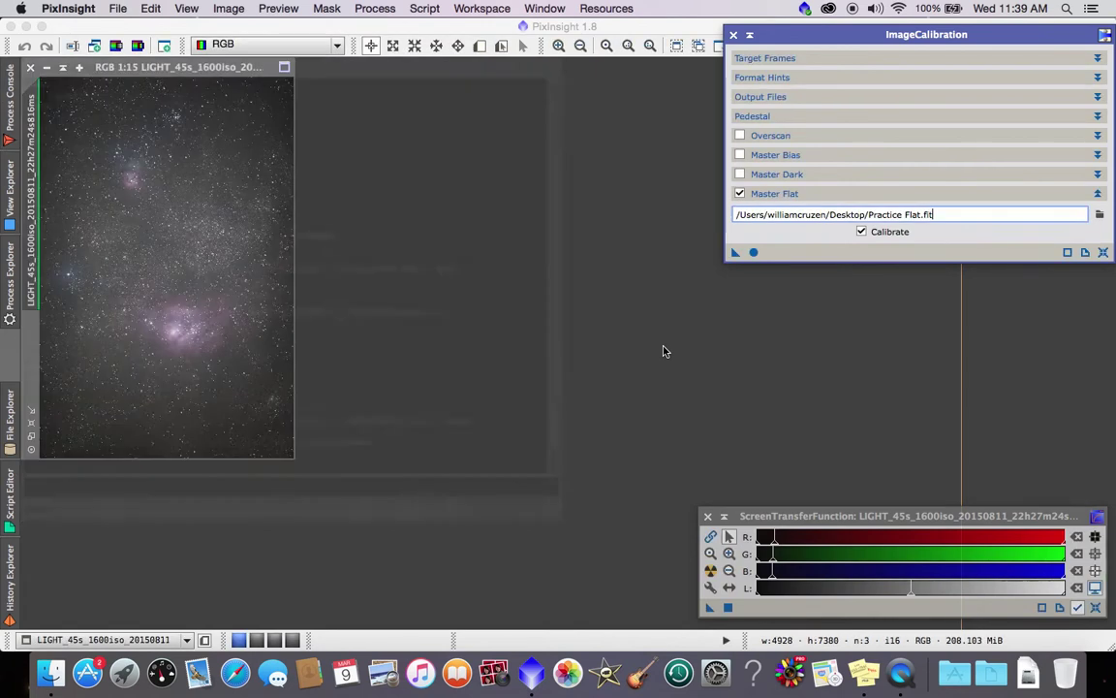
Step: Open the calibrated light frame LIGHT_45s_1600iso_20150811_22h27m24s816ms_c.fit from the Desktop
left_click(119, 8)
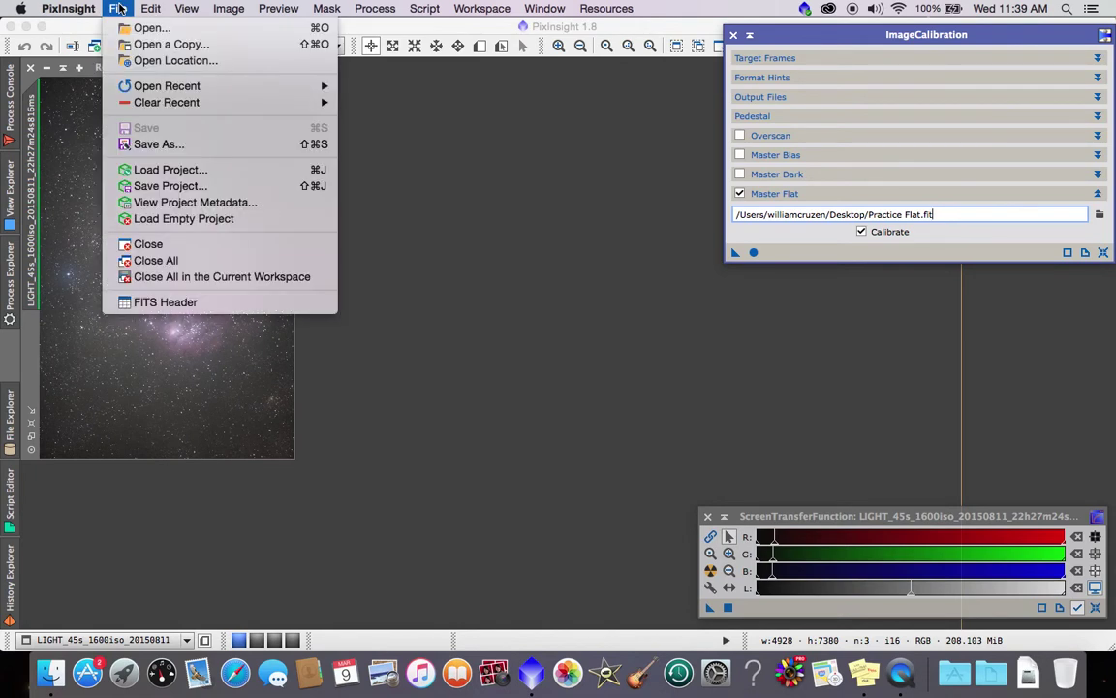
left_click(144, 27)
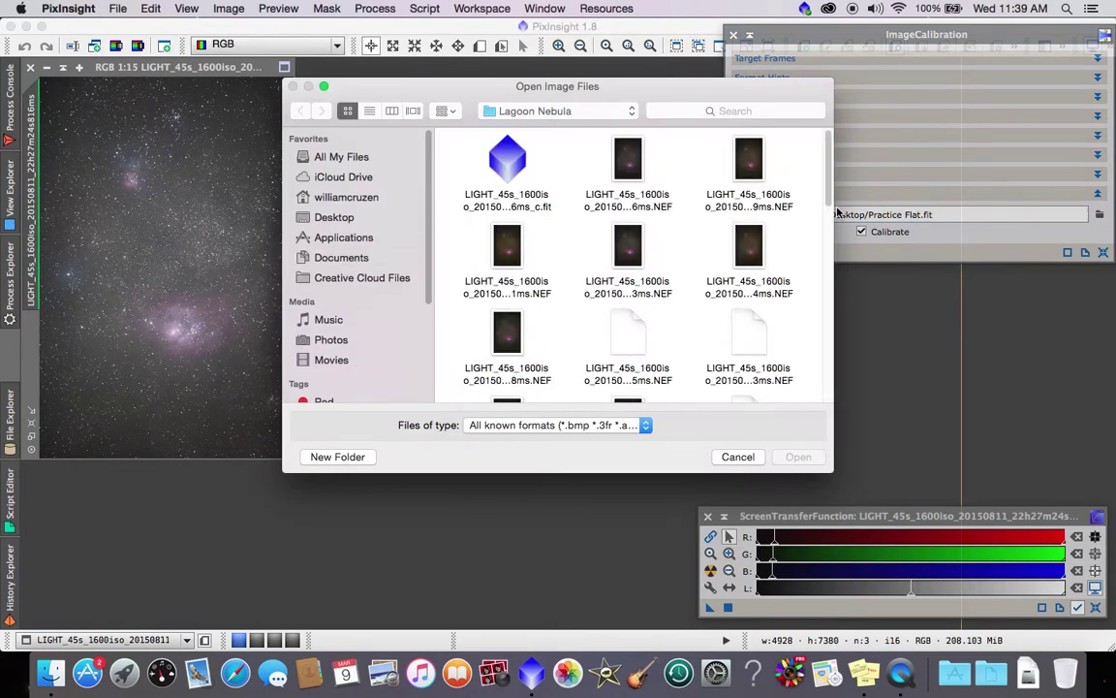
left_click(339, 217)
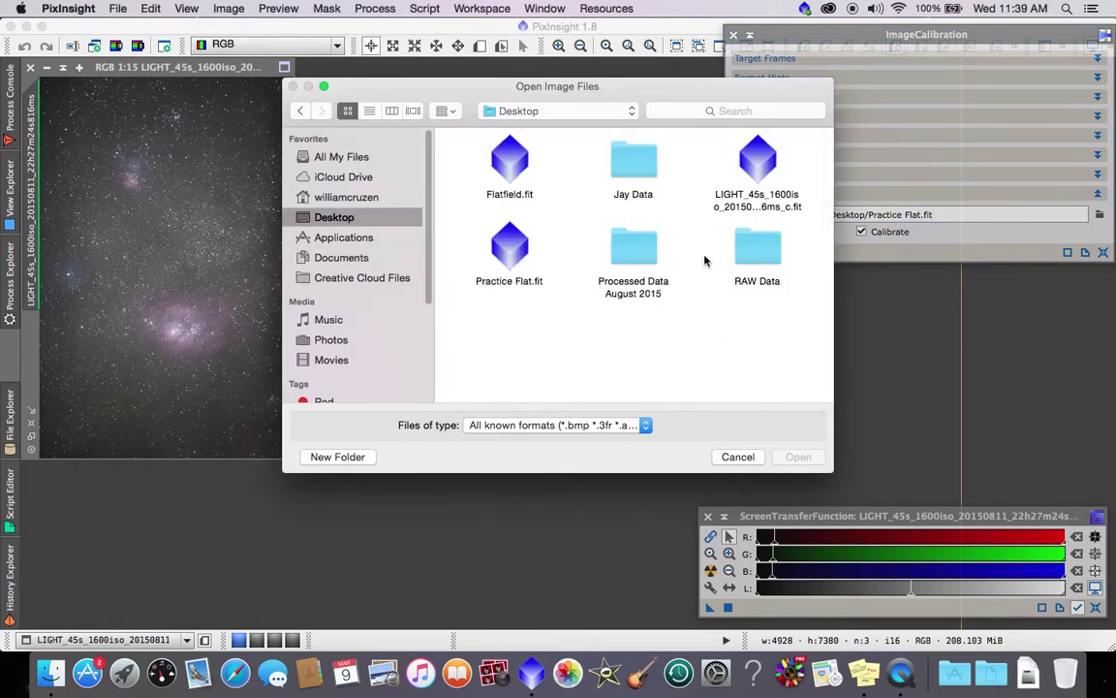
left_click(758, 163)
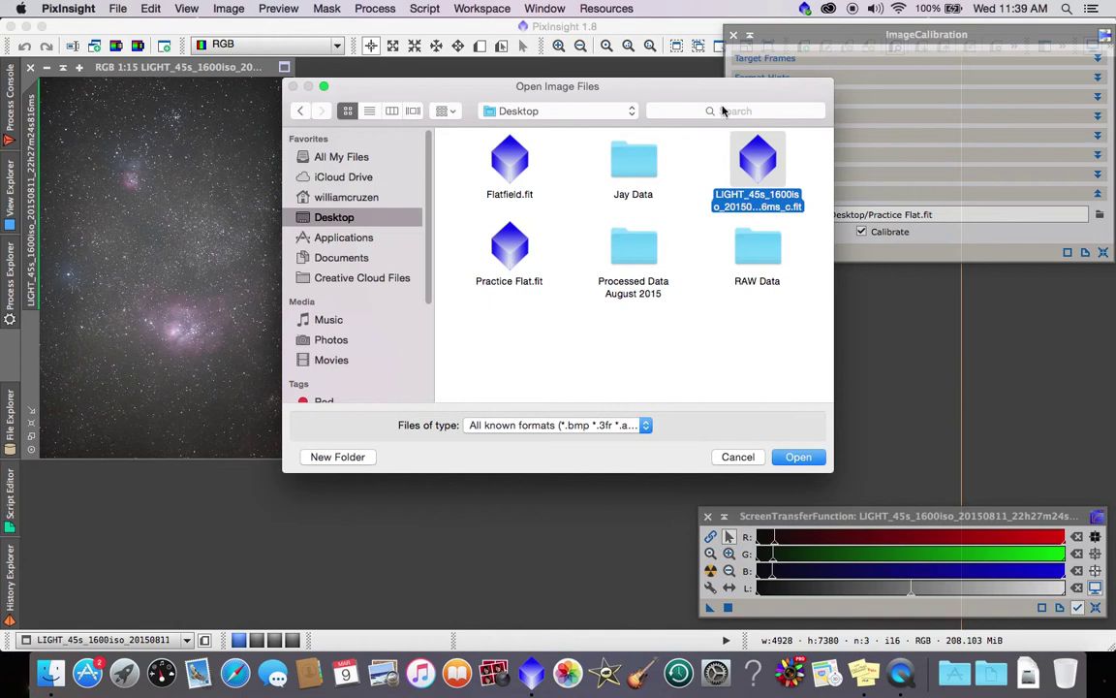
left_click(798, 458)
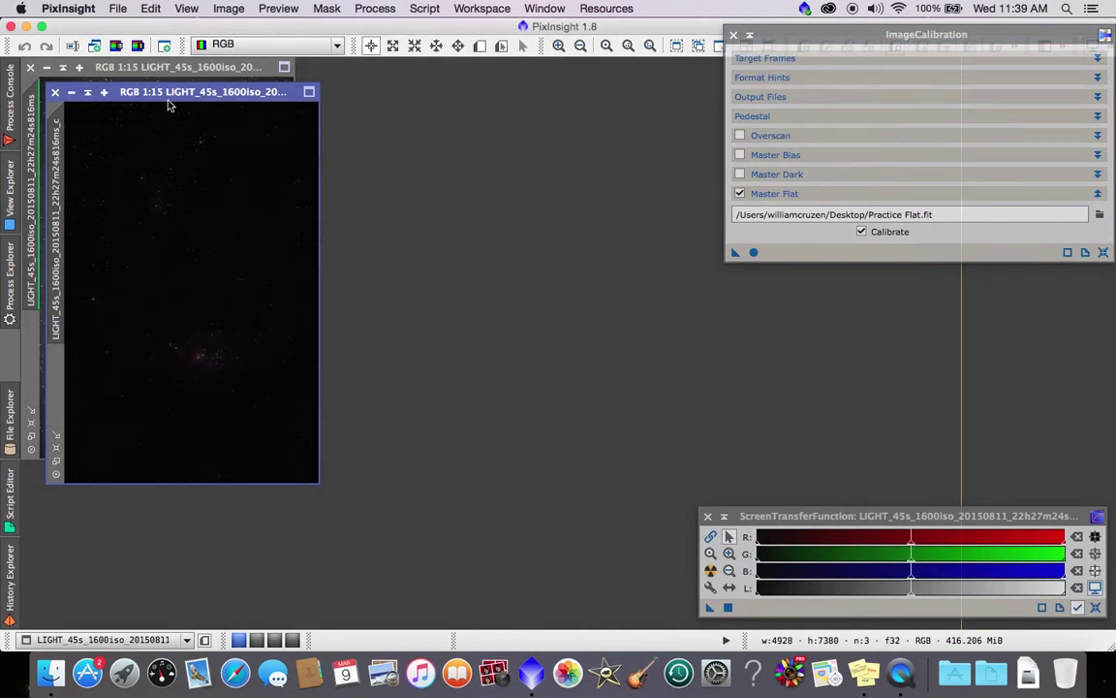
Step: Place the calibrated frame beside the original light frame and apply an automatic screen stretch to it
left_click_drag(176, 100, 427, 76)
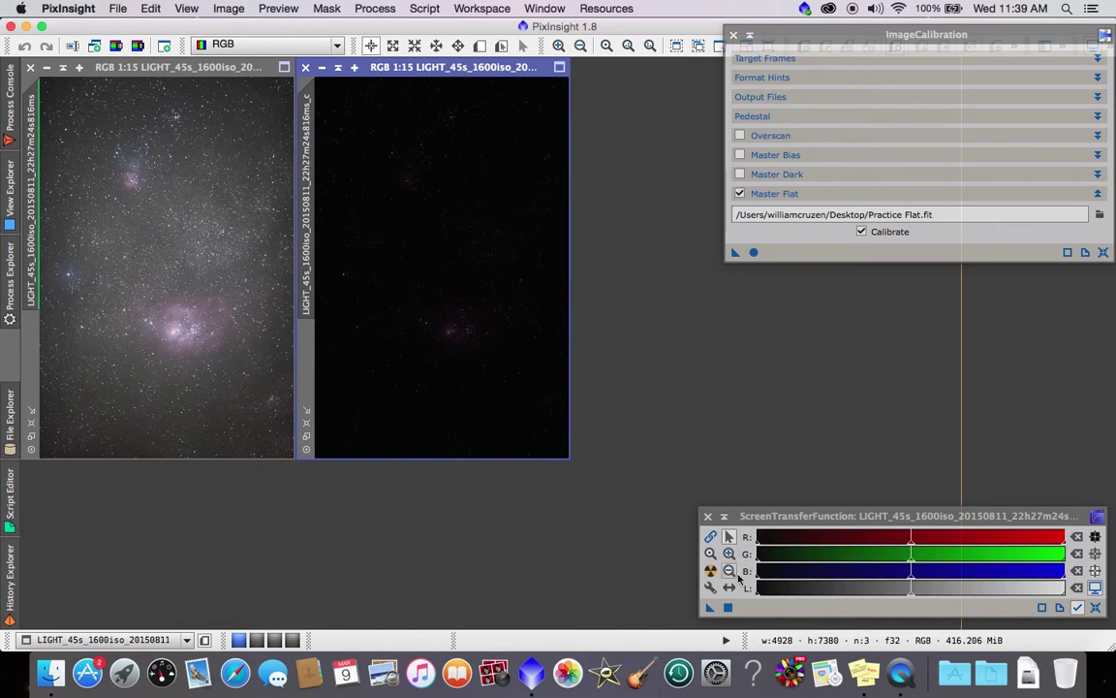
left_click(710, 571)
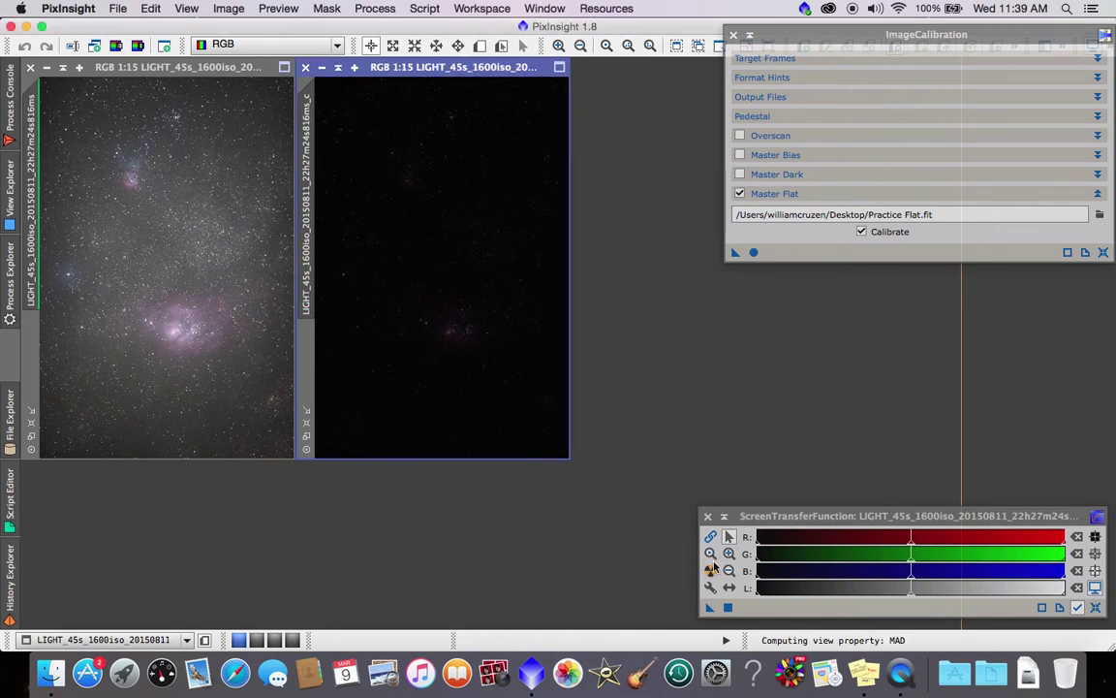